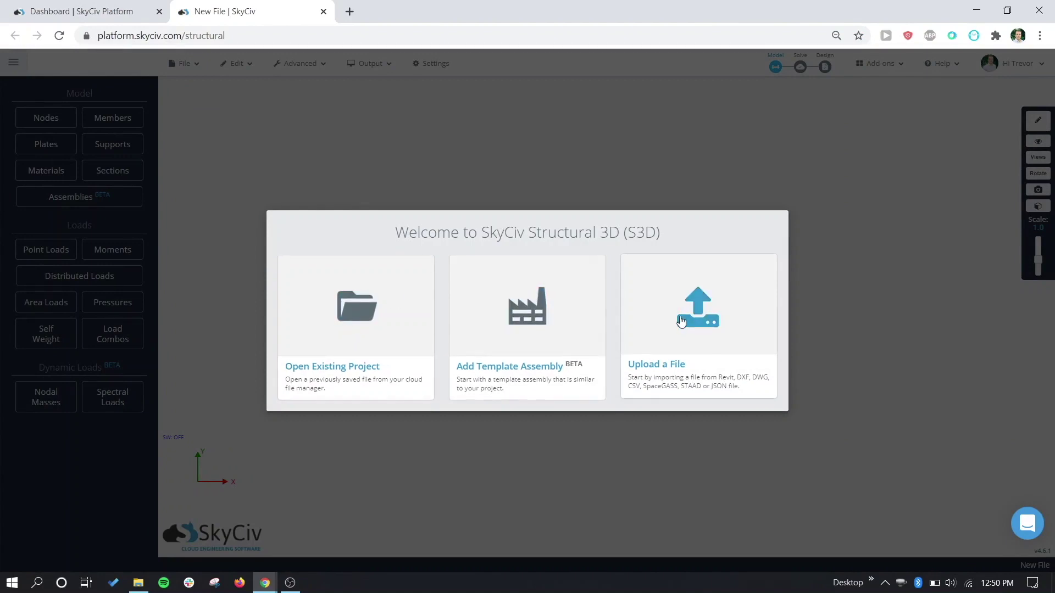
- Close the welcome dialog to reach a blank new model workspace
click(381, 156)
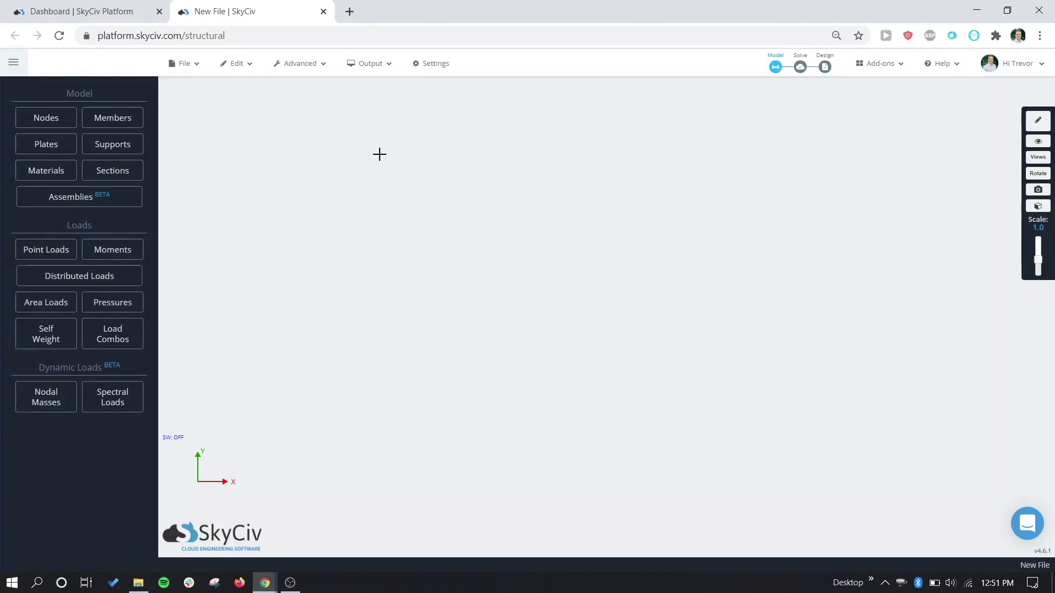
- Open the material database for material 8 and filter it to imperial ASTM steel
click(44, 173)
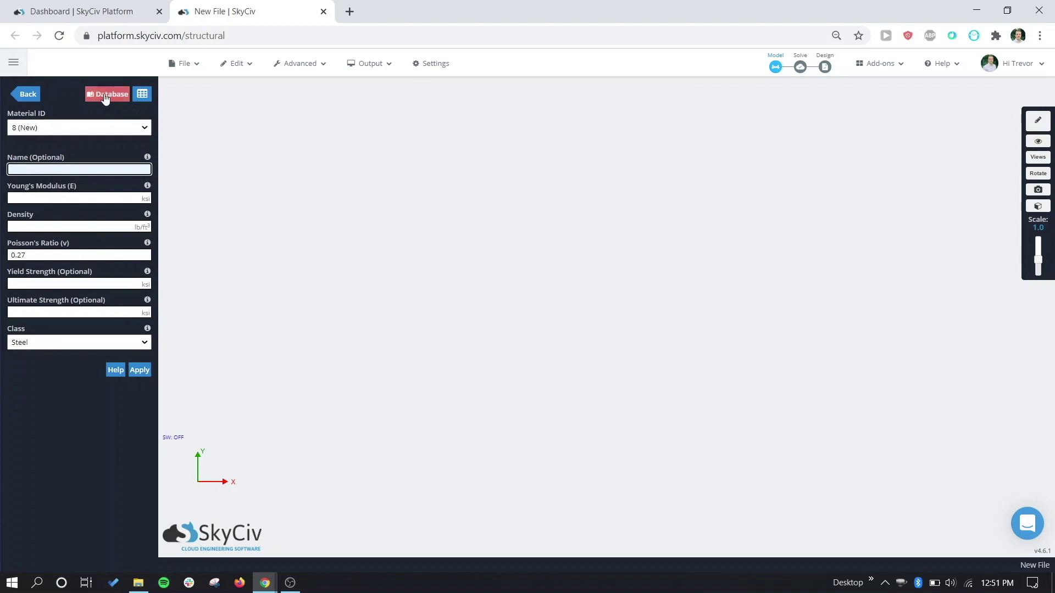
click(105, 96)
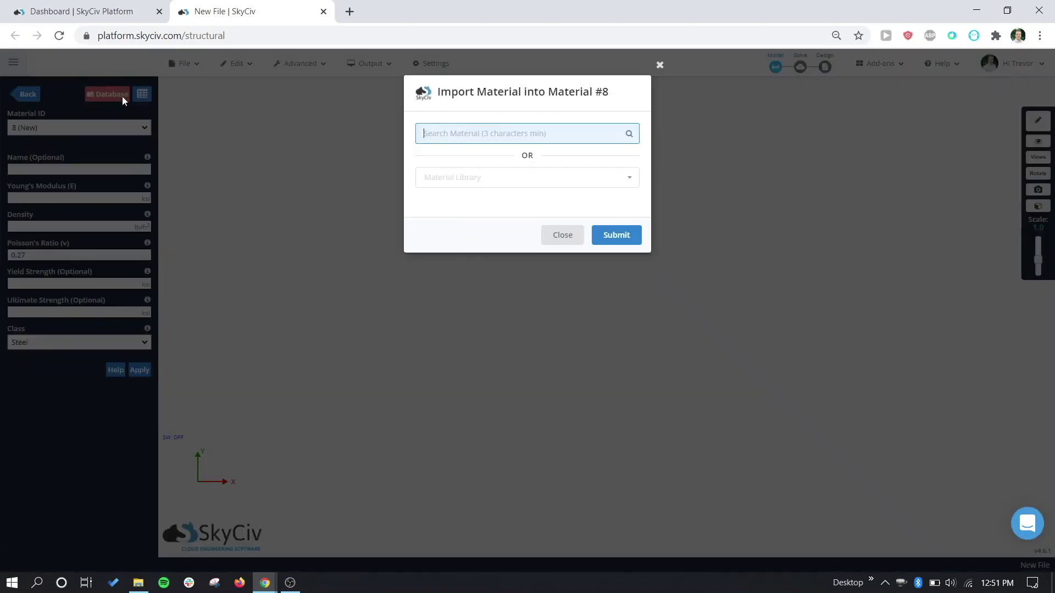
click(476, 177)
click(465, 216)
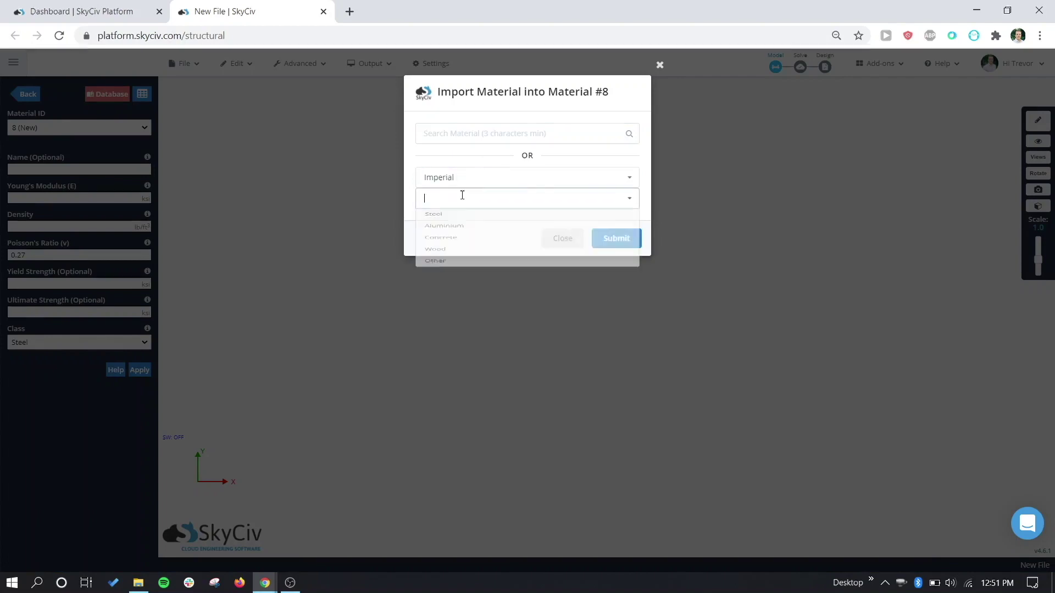
click(462, 197)
click(463, 220)
click(461, 219)
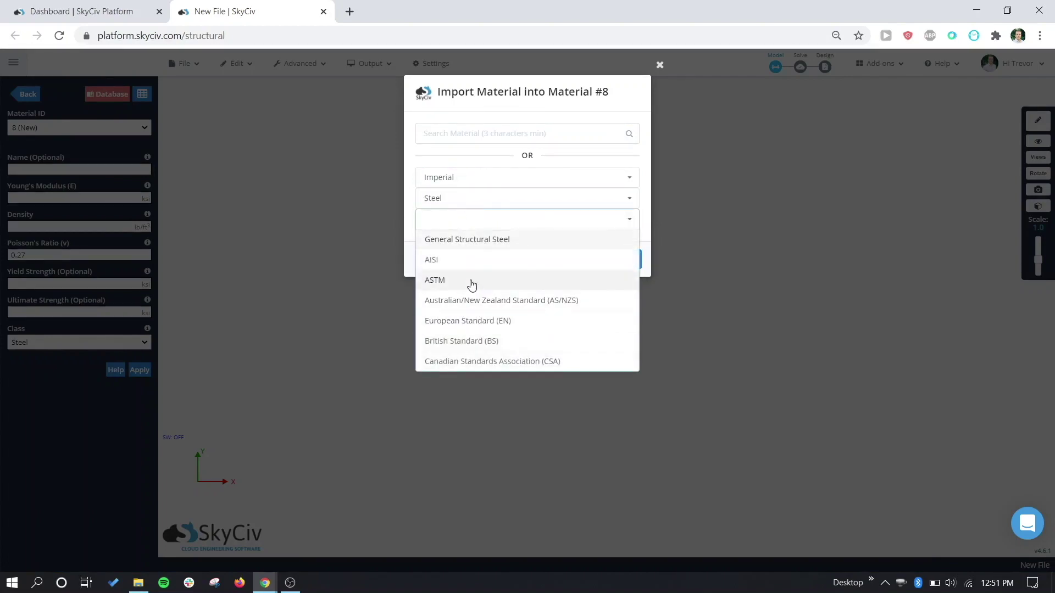
click(468, 280)
- Import ASTM A135 Grade A Standard steel into material 8
click(465, 240)
click(483, 361)
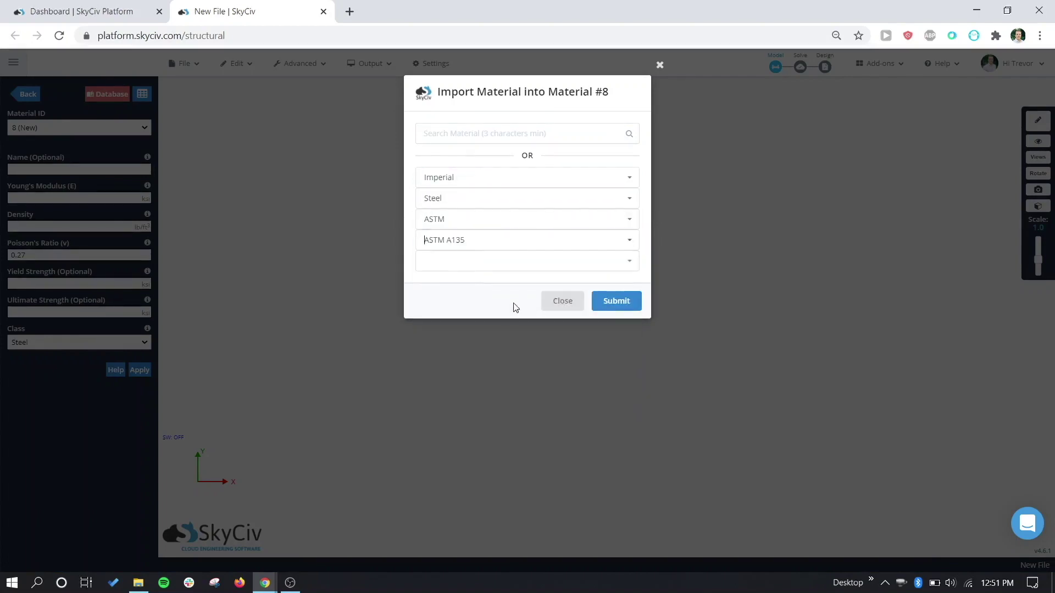
click(479, 261)
click(463, 281)
click(462, 283)
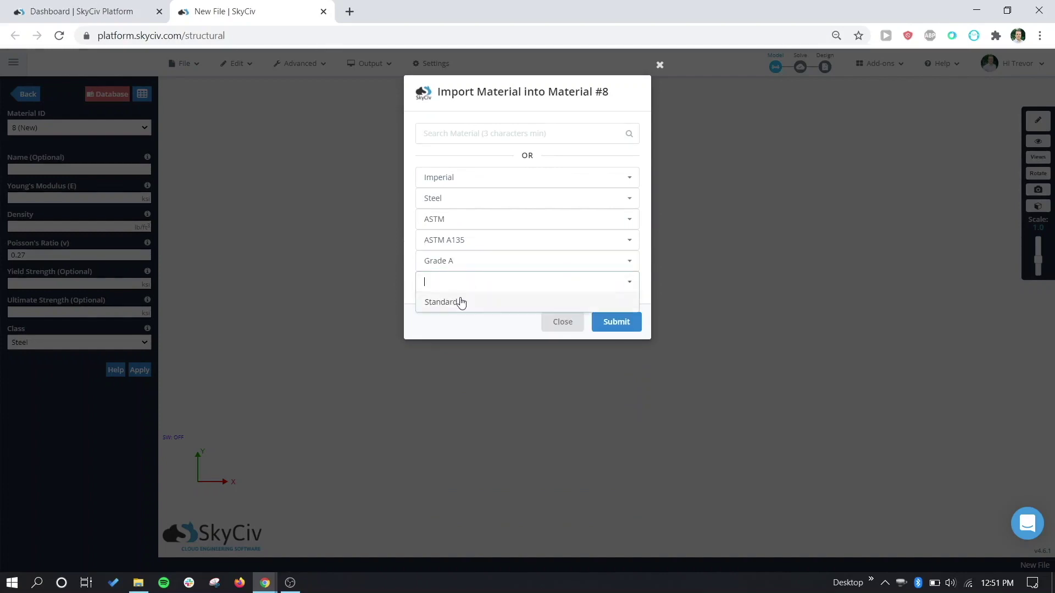
click(460, 302)
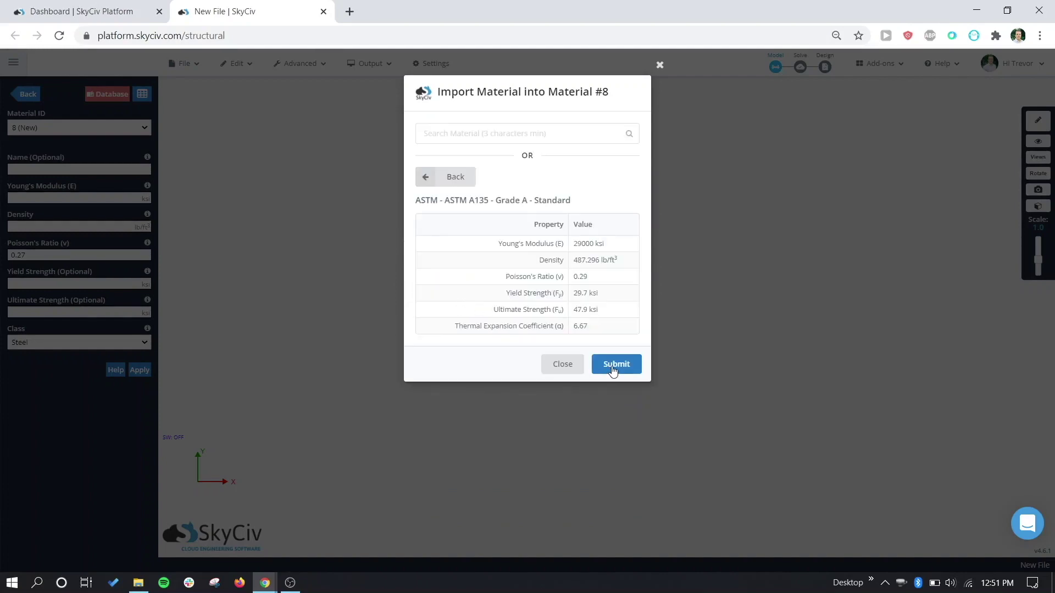
click(613, 369)
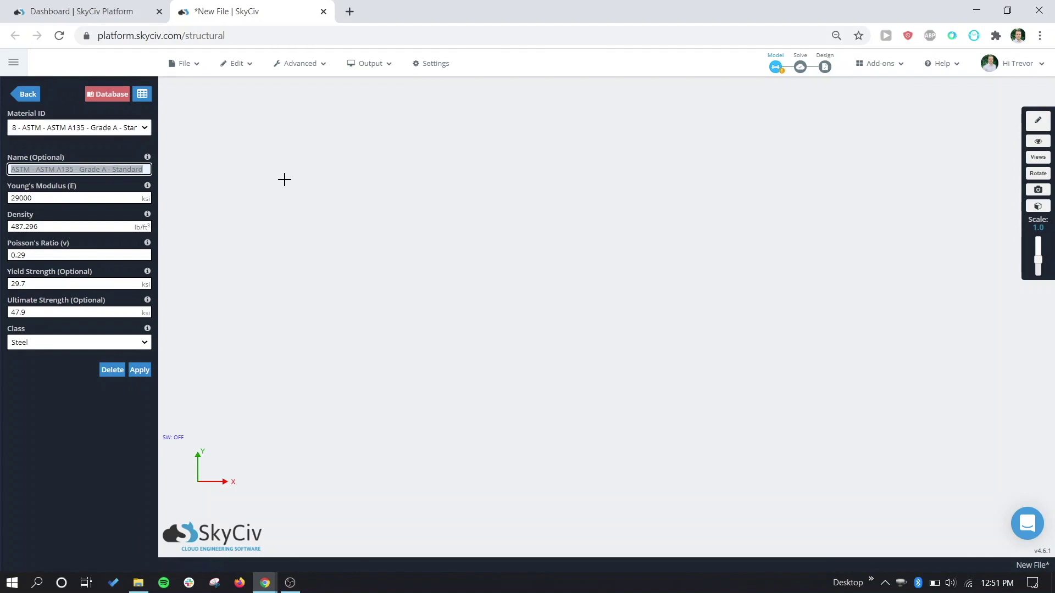
- Create section 1 as a W12x16 from the 'w12' database search, using material 8 ASTM A992
click(414, 250)
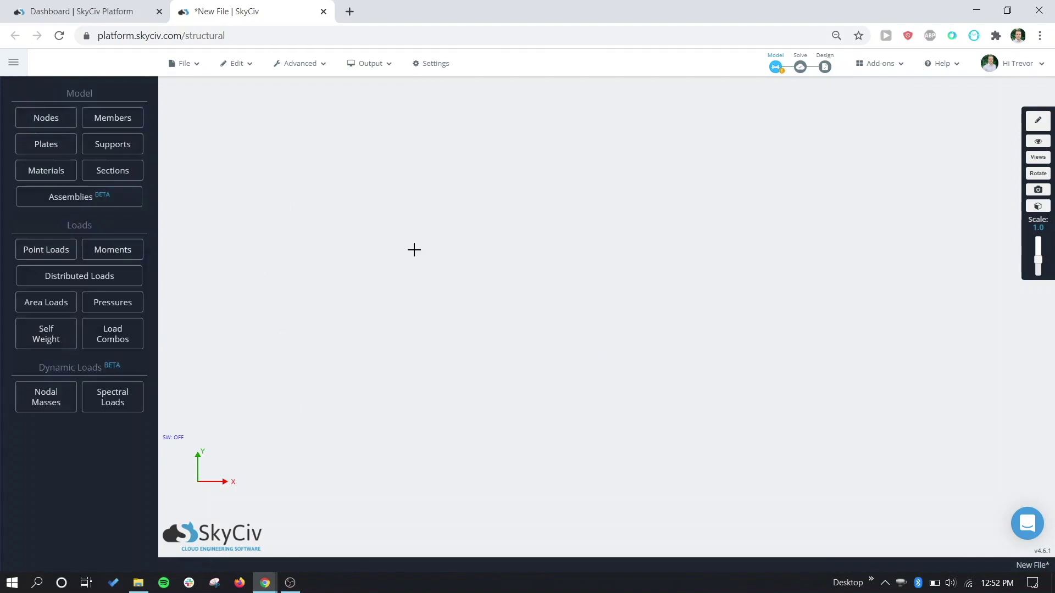
click(110, 169)
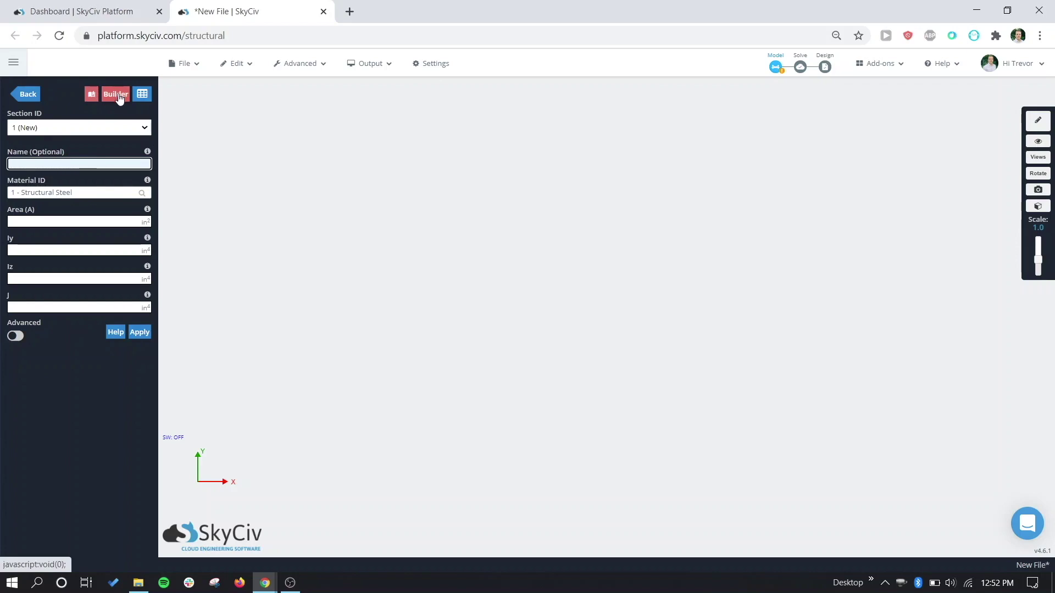
click(91, 94)
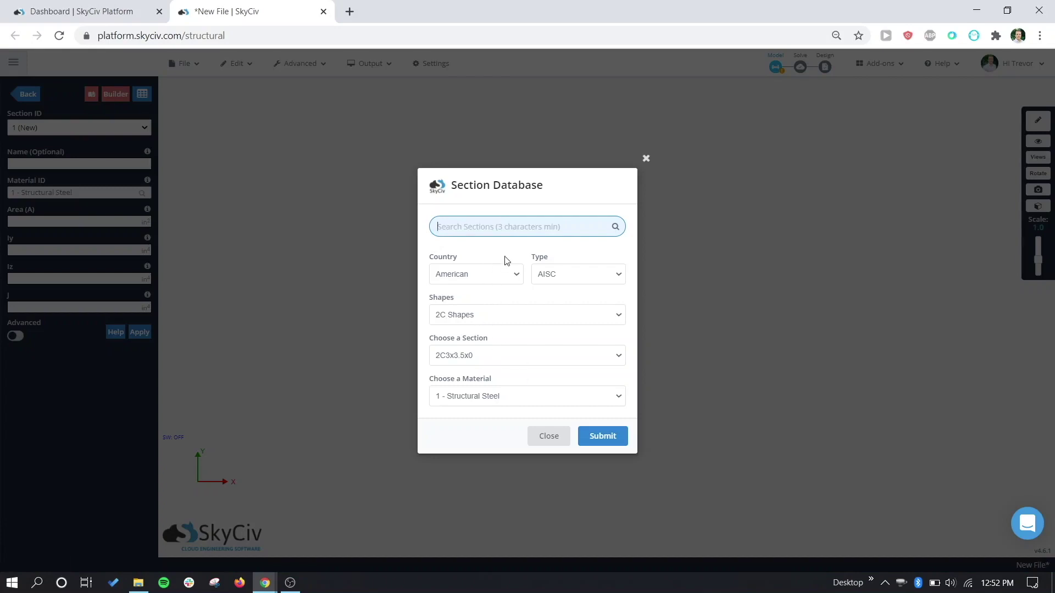
click(504, 227)
text(w12)
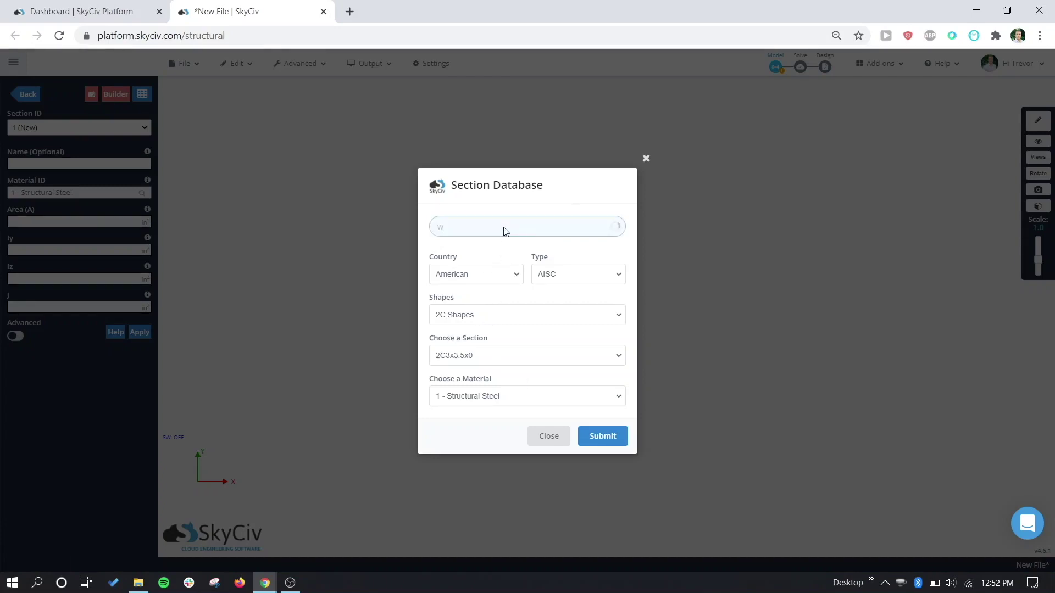
click(478, 285)
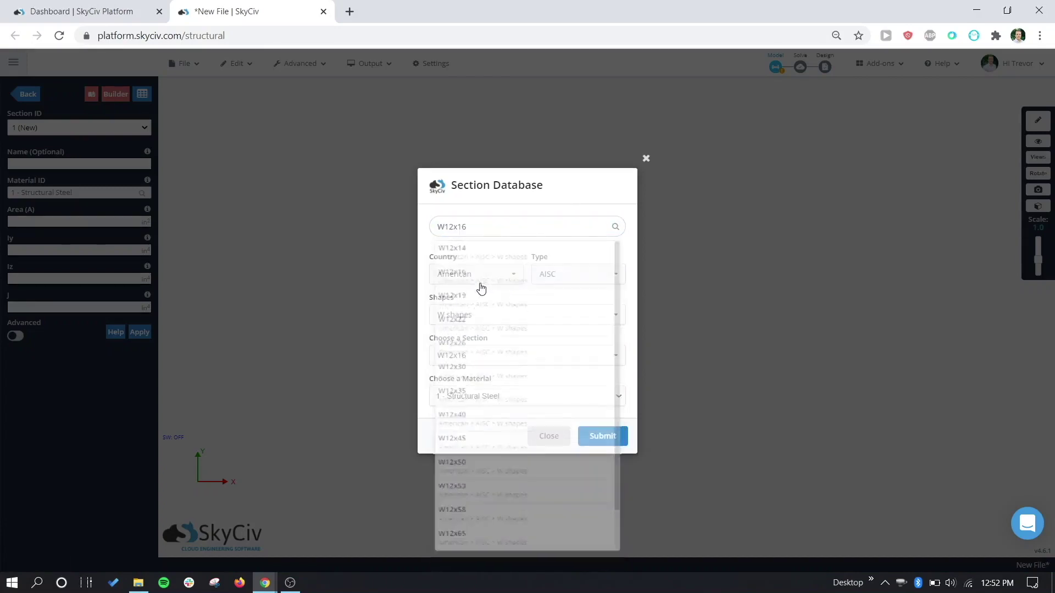
click(537, 398)
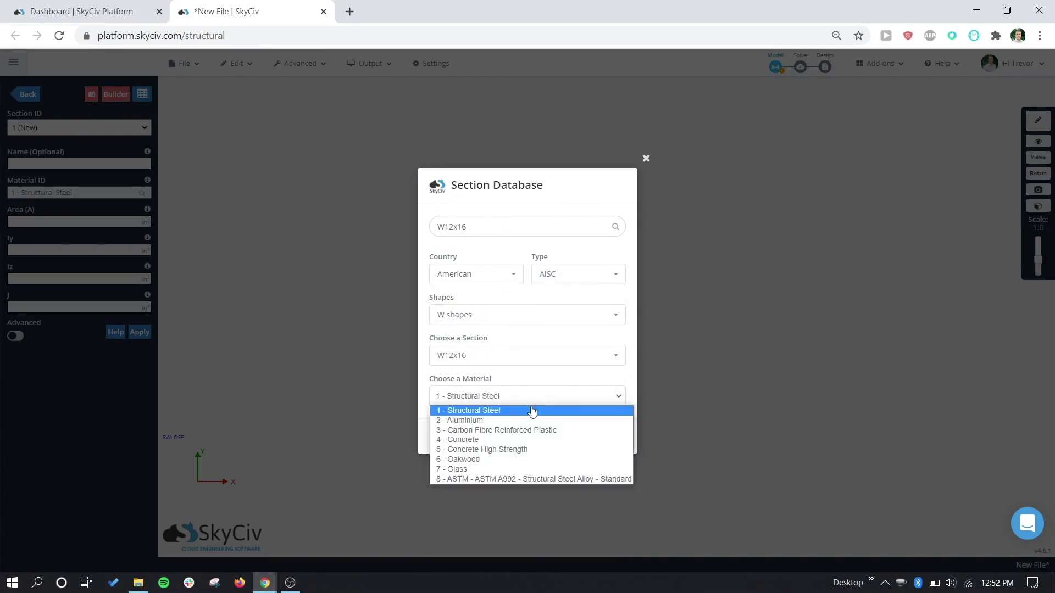
click(491, 480)
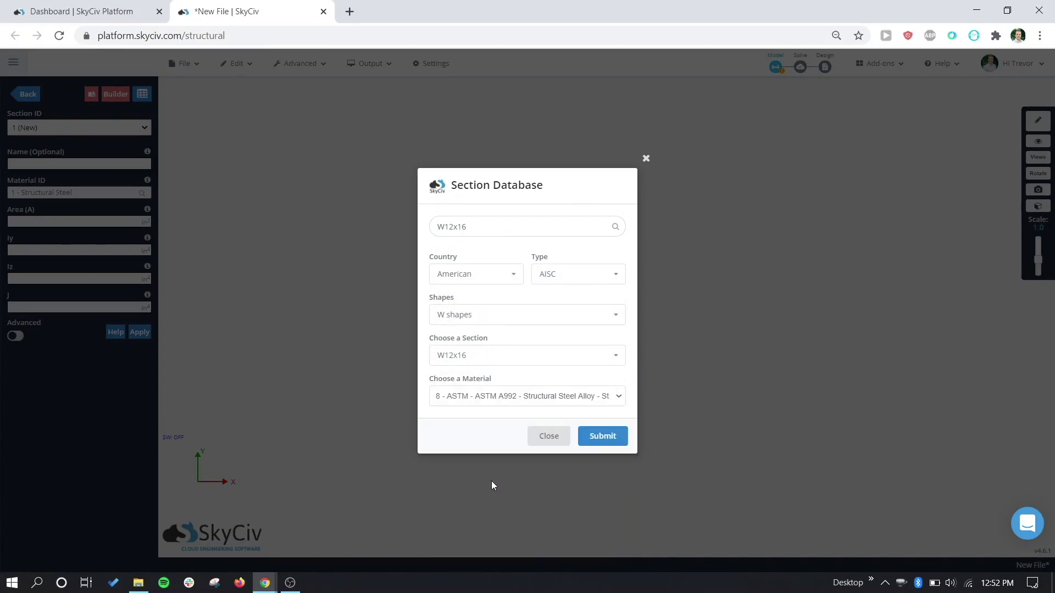
click(600, 439)
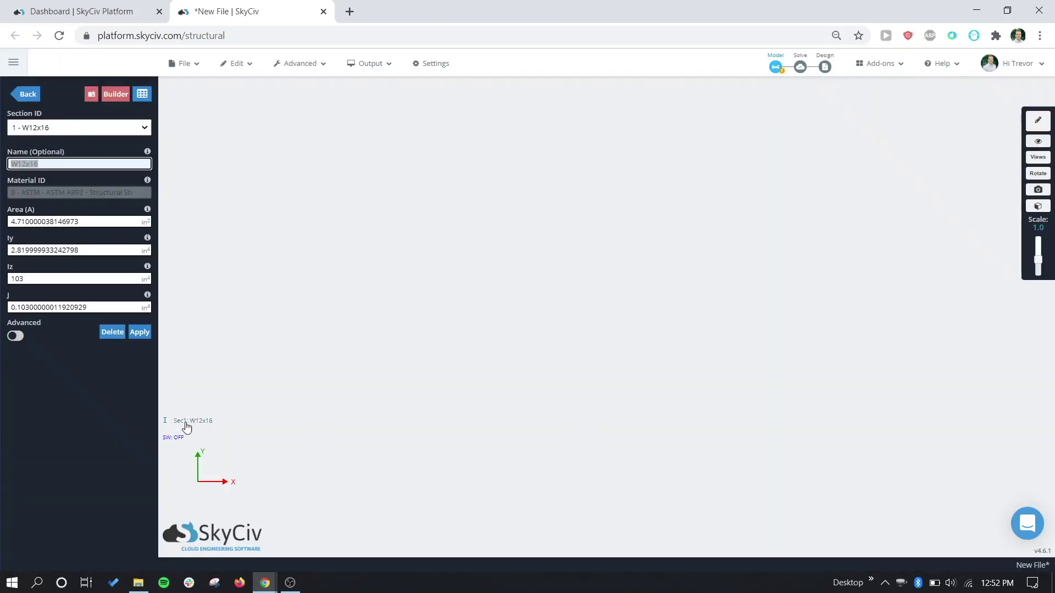
click(212, 420)
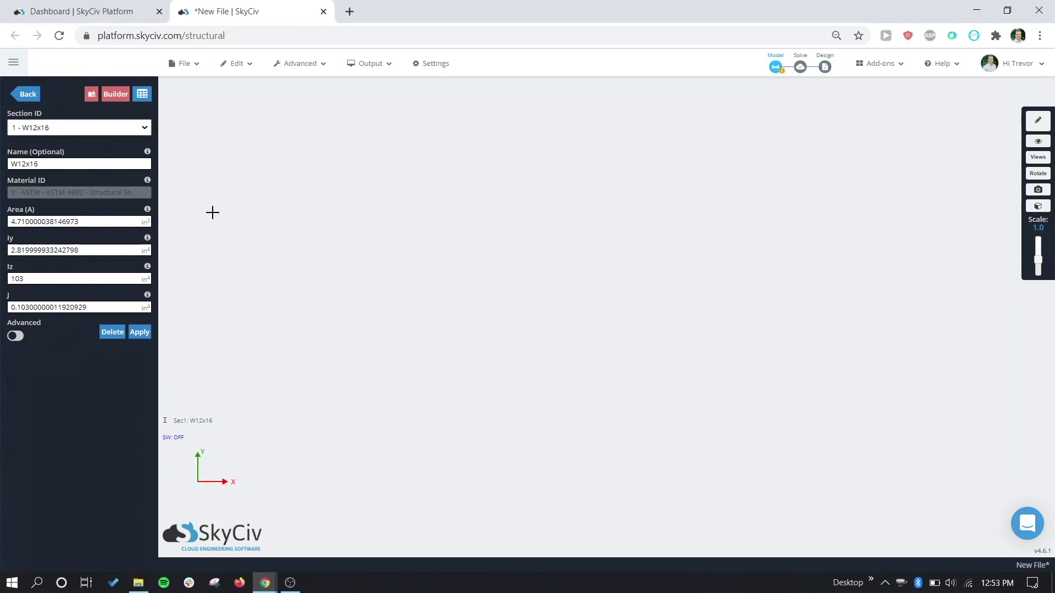
drag(212, 212, 197, 147)
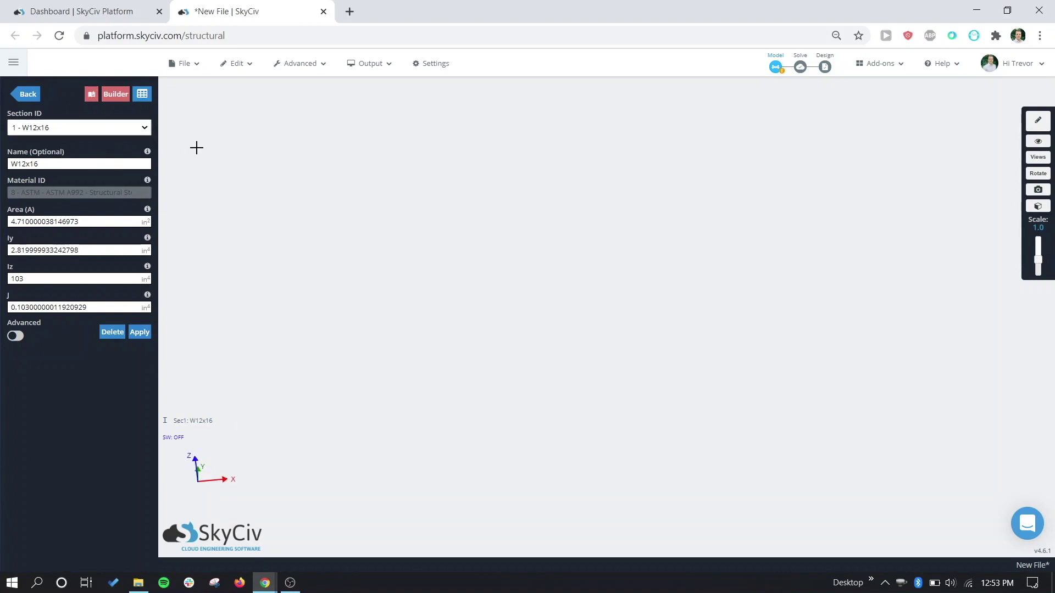
- Add a new section 2 as a W14x22 from a 'w14' search, using material 8 ASTM A992
click(116, 94)
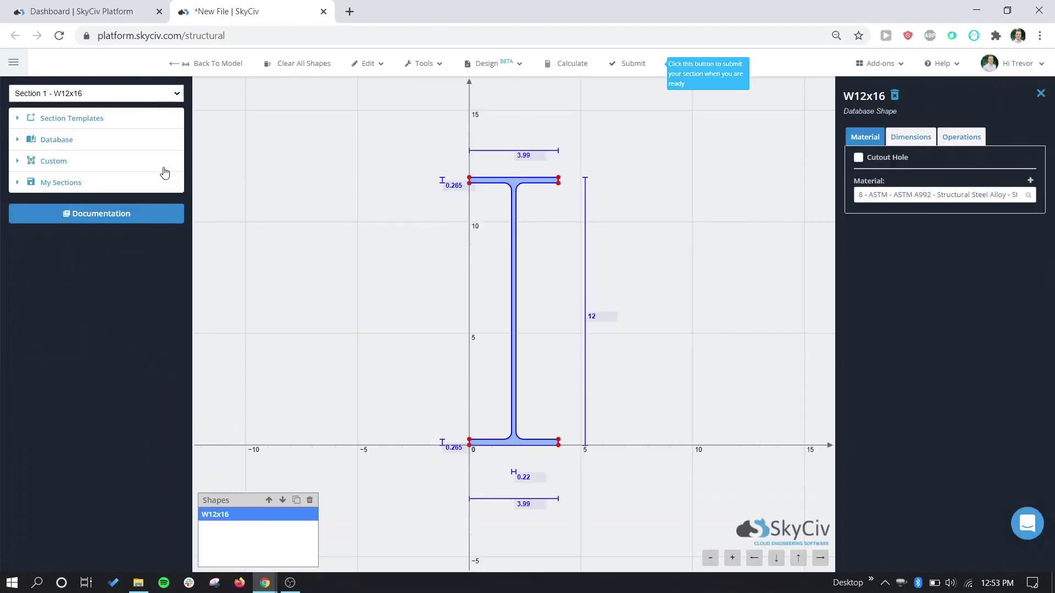
click(83, 140)
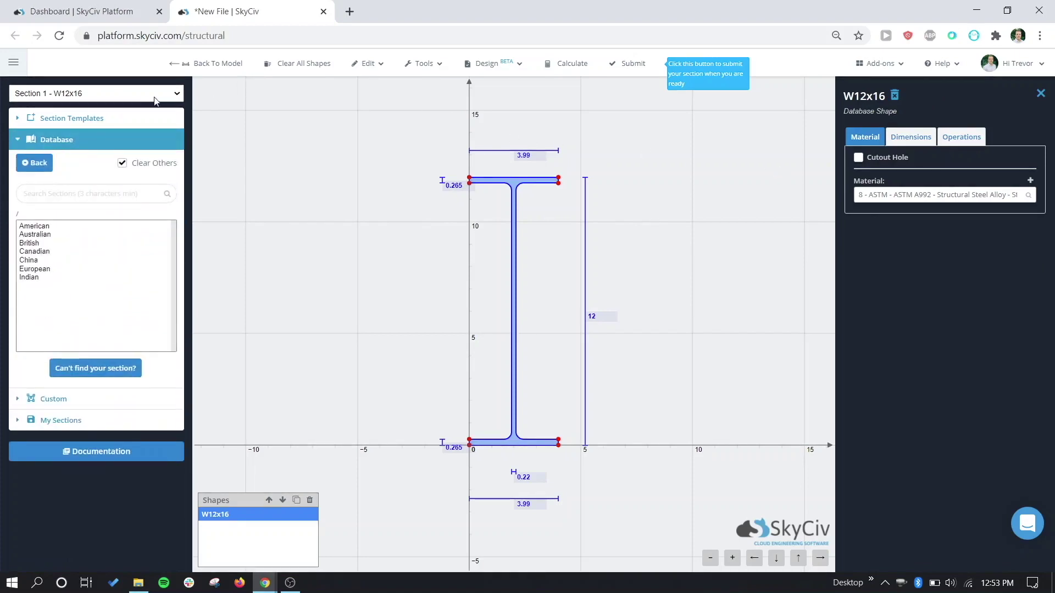
click(176, 94)
click(86, 117)
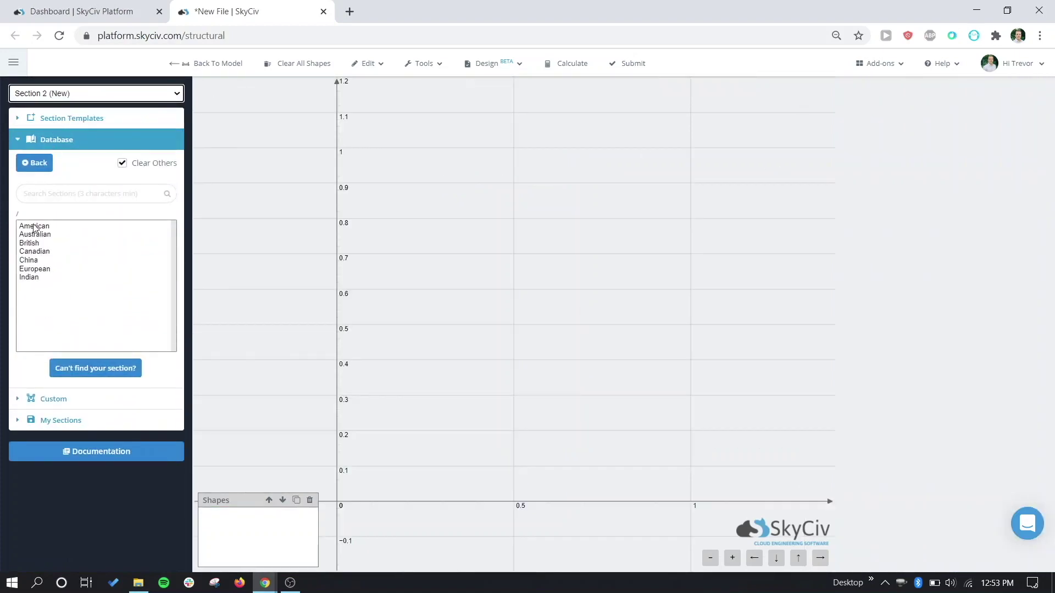
click(46, 187)
text(w14)
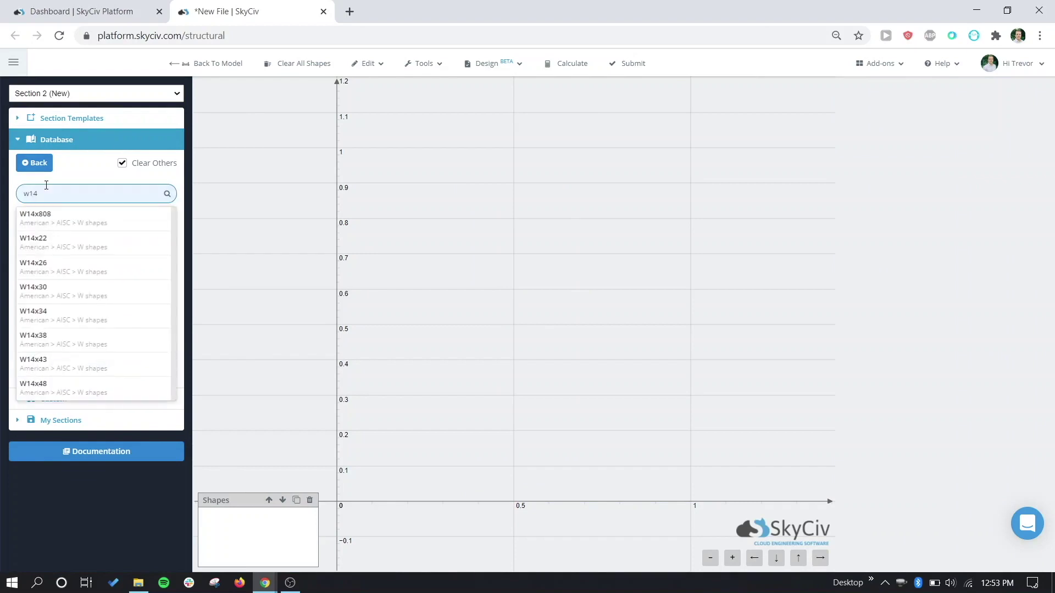
click(48, 253)
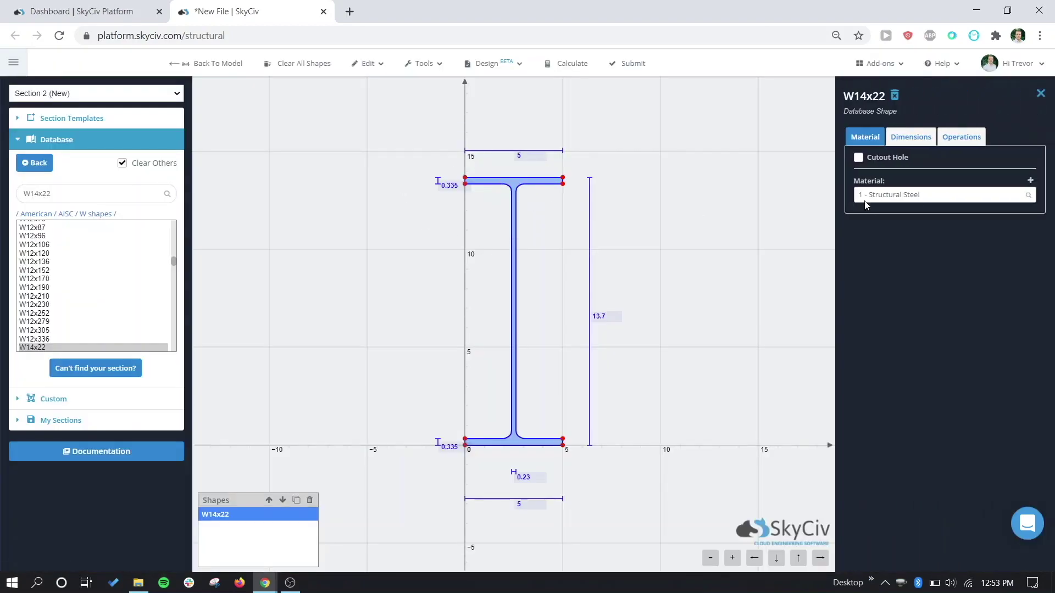
click(903, 195)
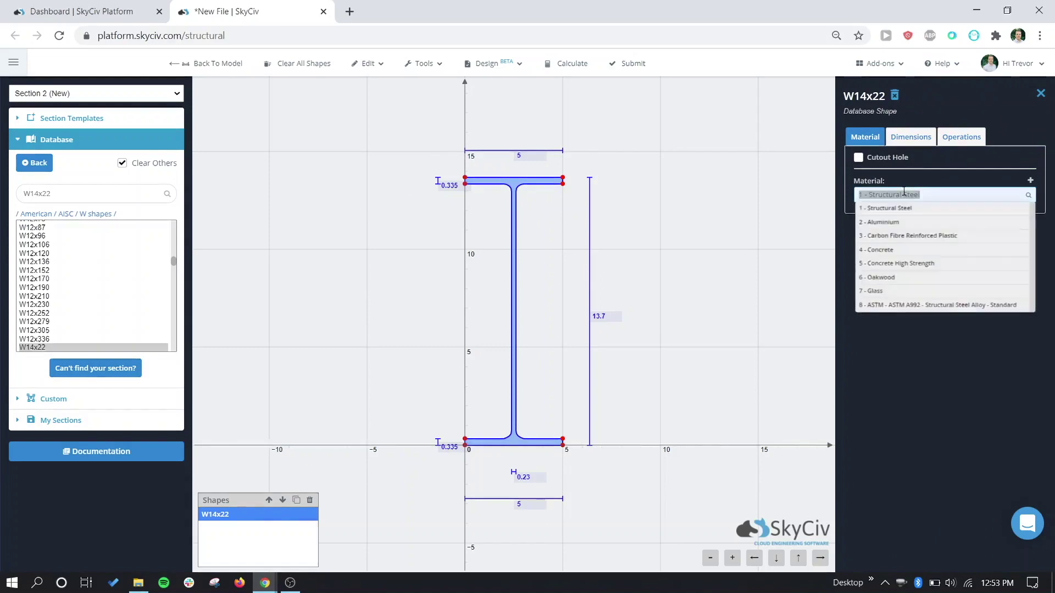
click(892, 306)
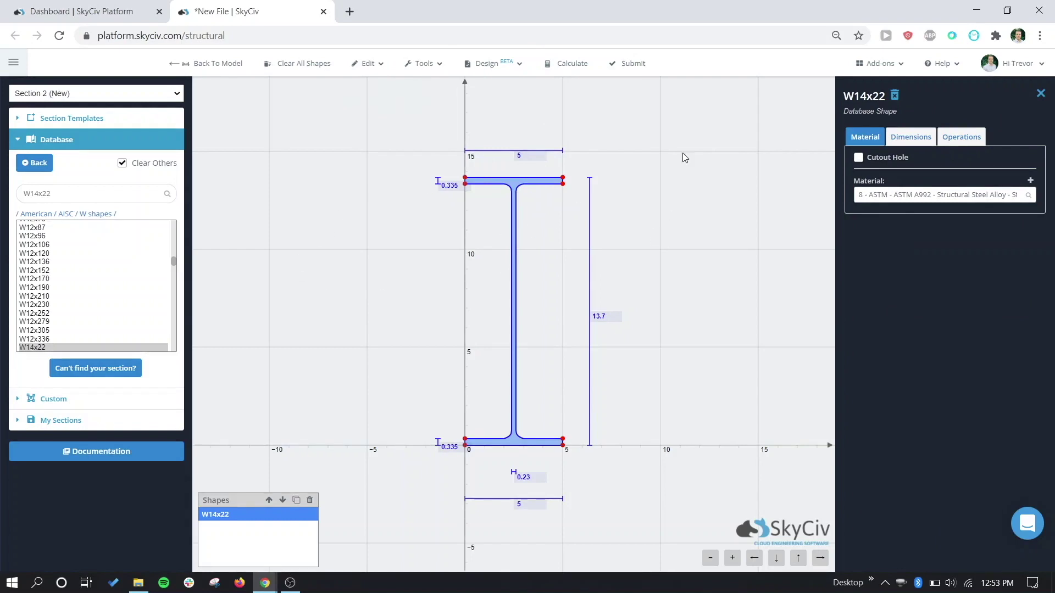
click(625, 67)
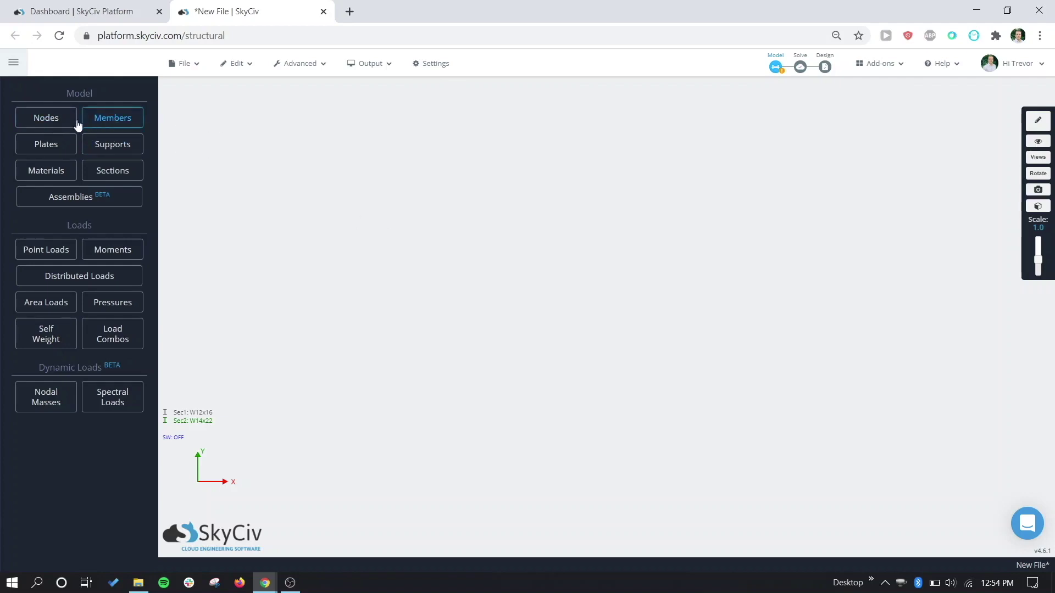
click(45, 120)
click(143, 94)
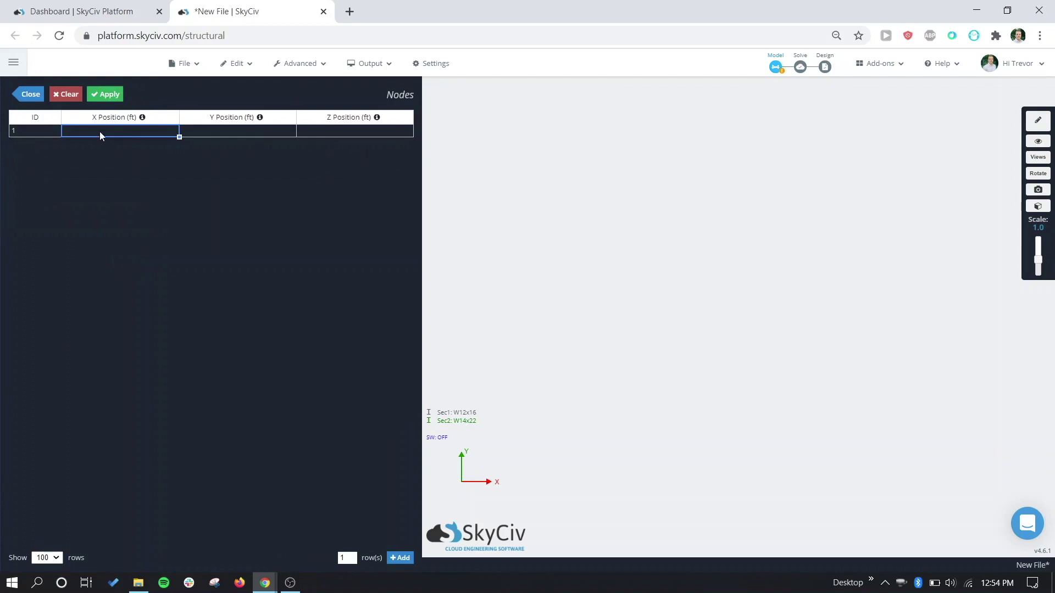
click(30, 93)
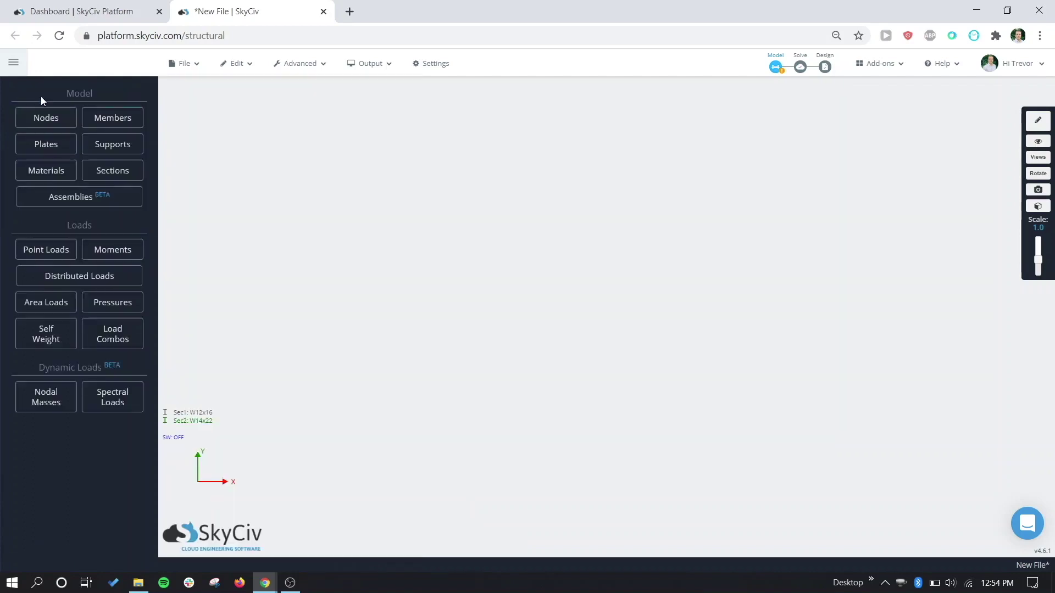
click(111, 117)
click(142, 94)
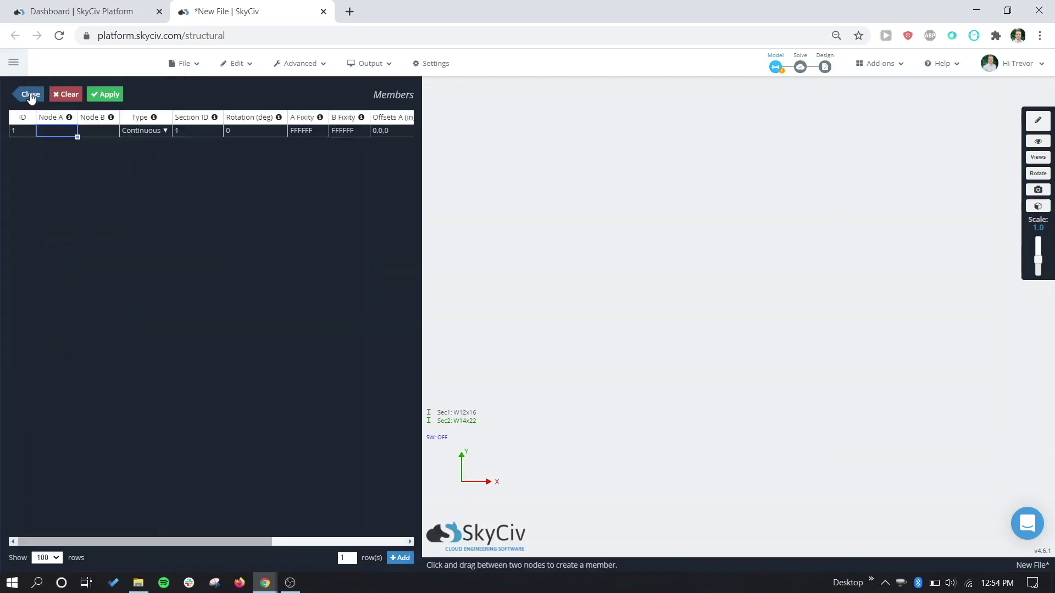
click(31, 96)
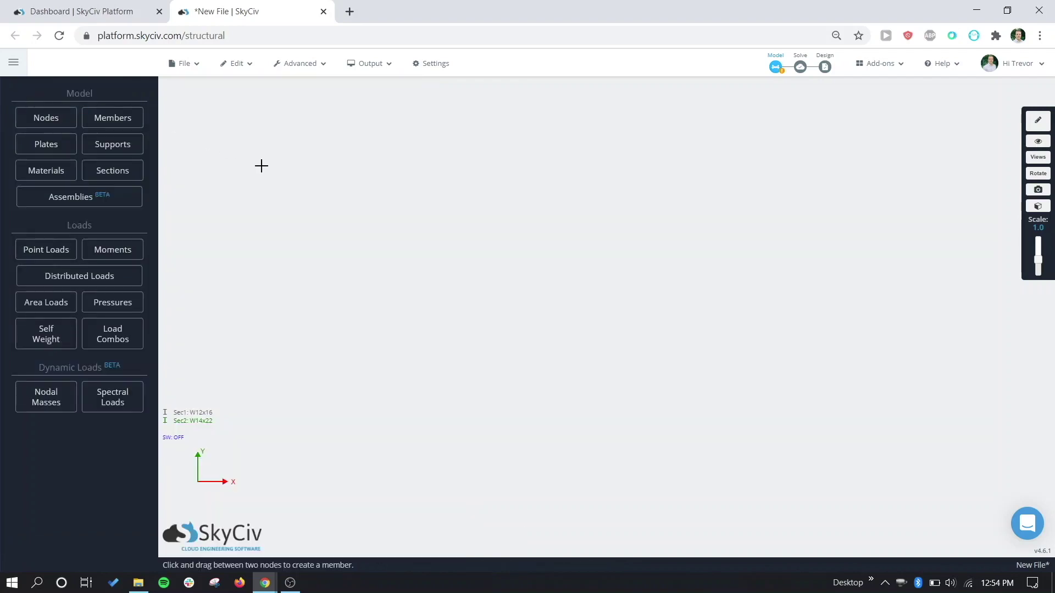
click(1028, 125)
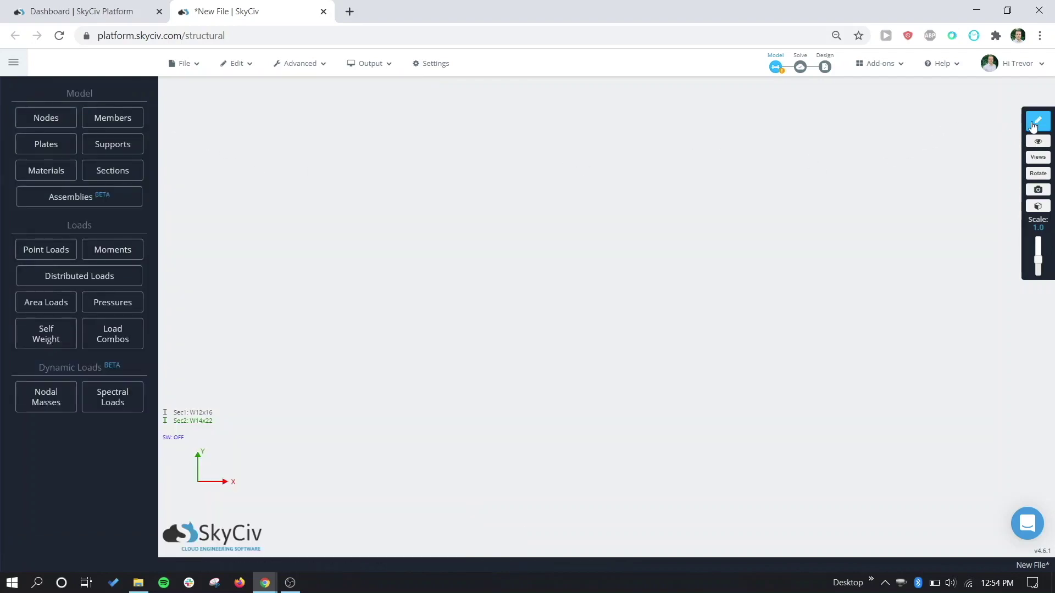
- Activate the pen tool and confirm snapping is on with a 0.5 ft snap size
click(1033, 125)
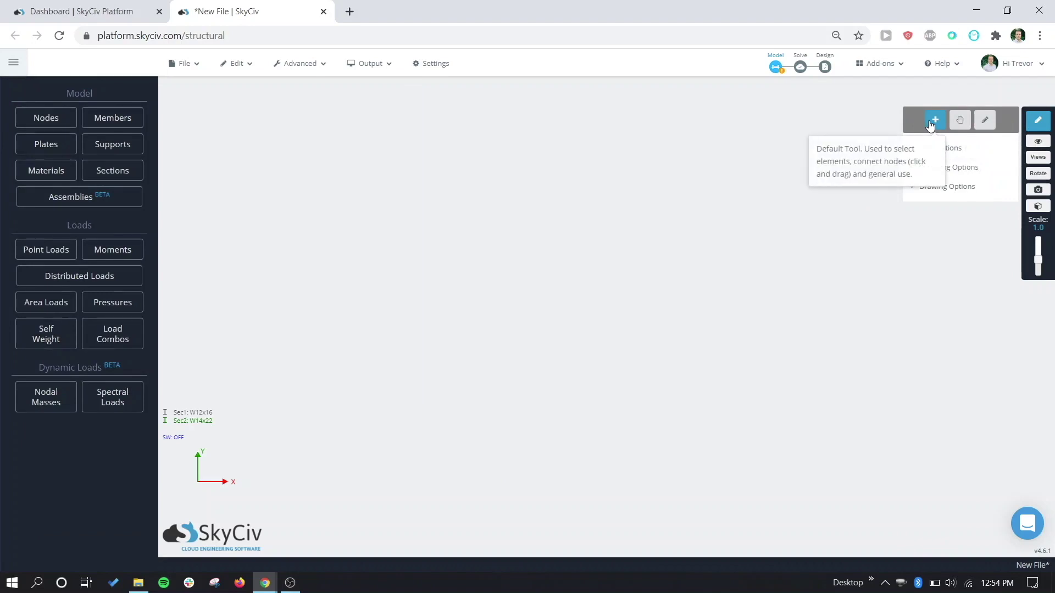
click(985, 127)
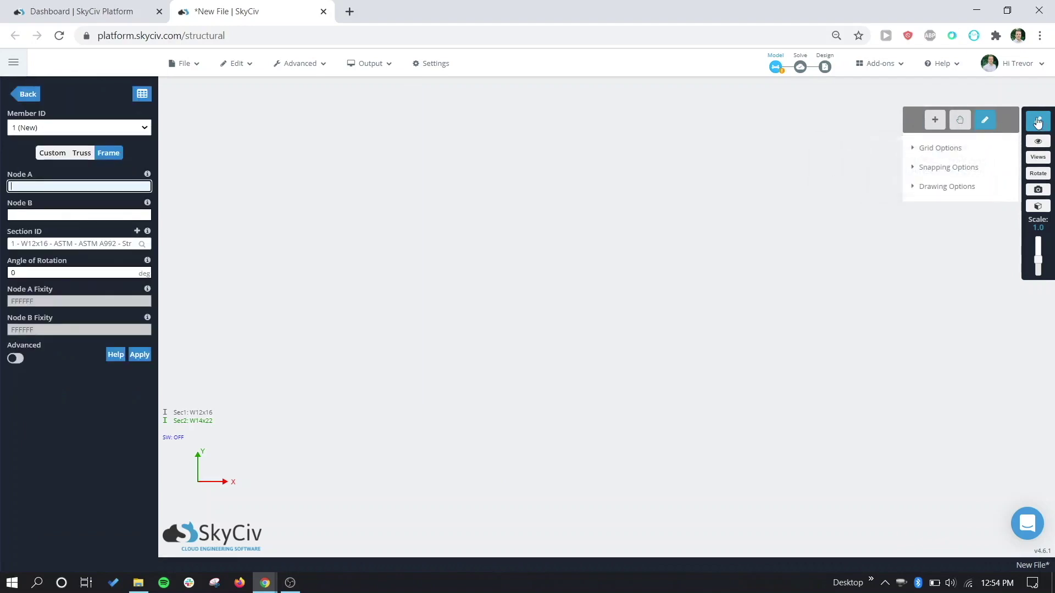
click(1037, 121)
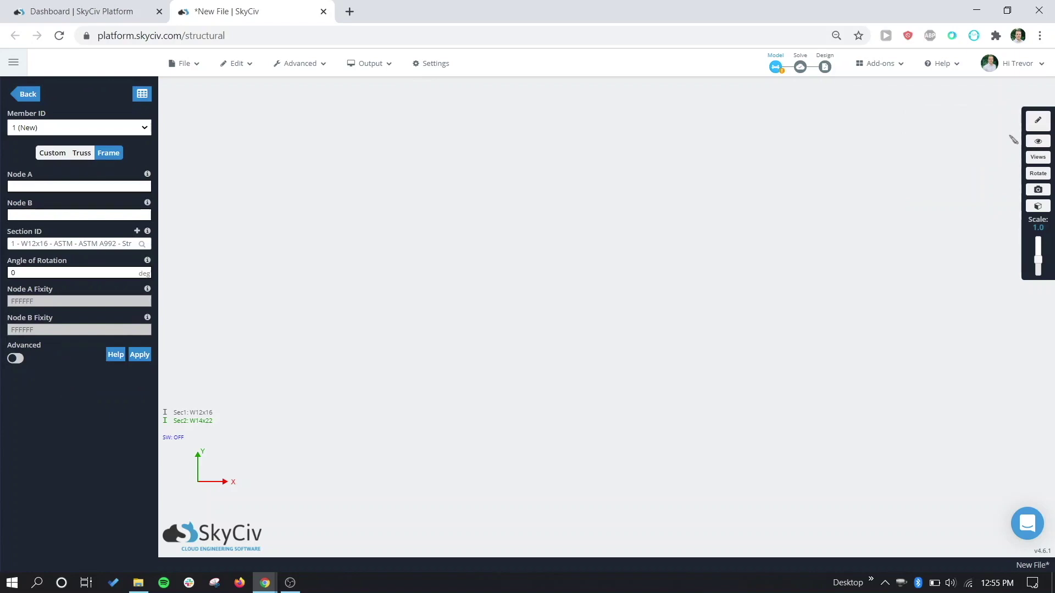
click(1036, 119)
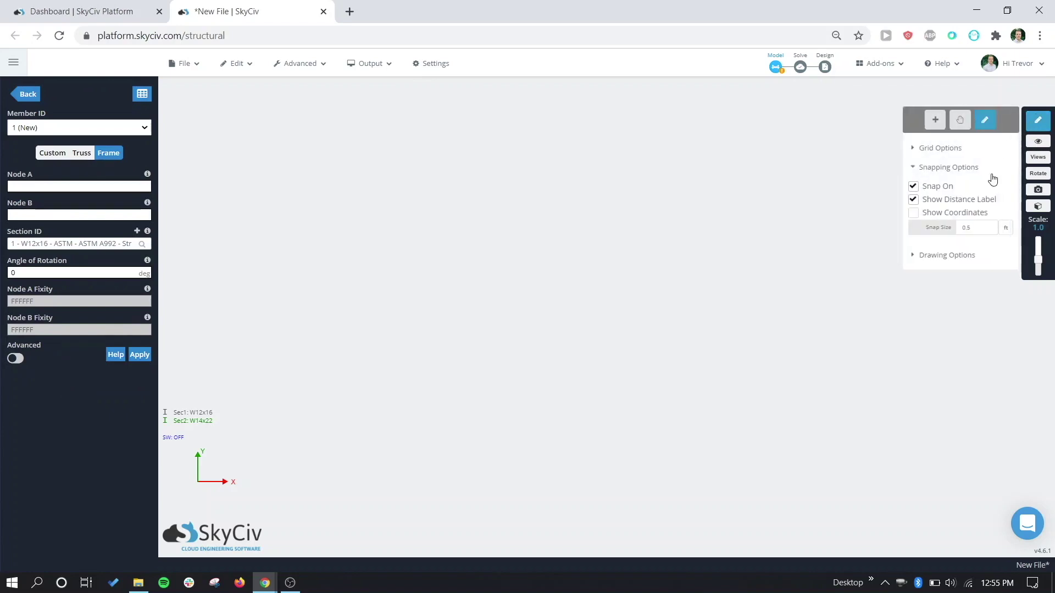
click(973, 230)
- Draw the 8 ft left column from node 1 up to node 2
click(1036, 121)
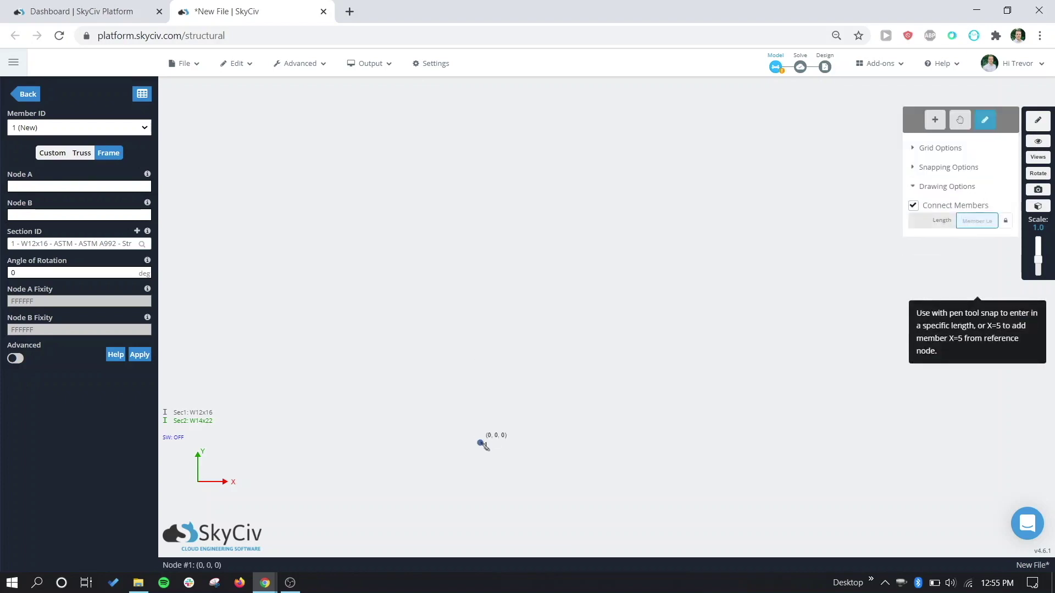
click(482, 444)
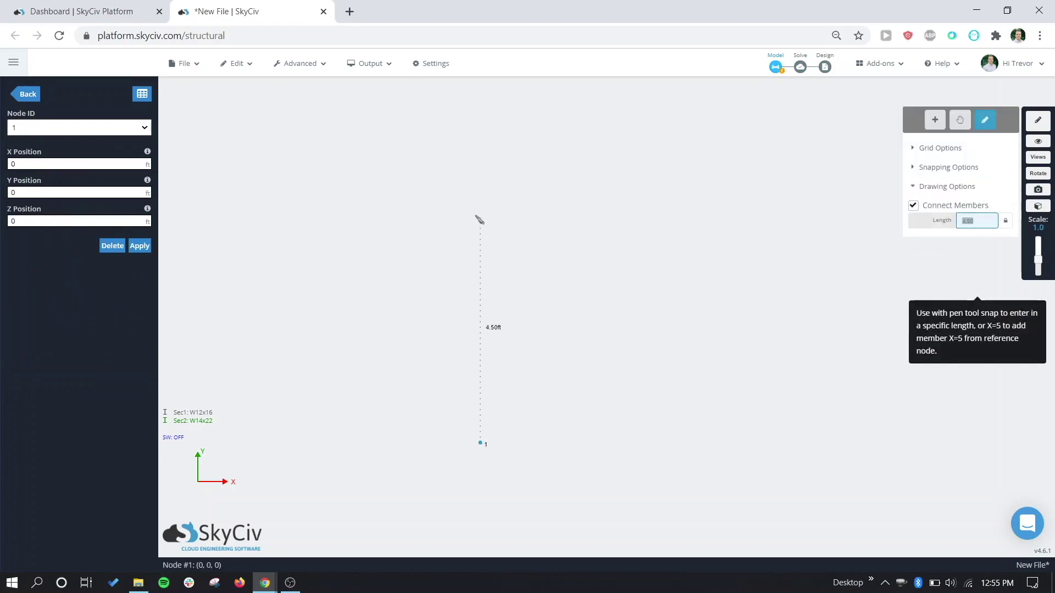
right_drag(483, 192, 401, 253)
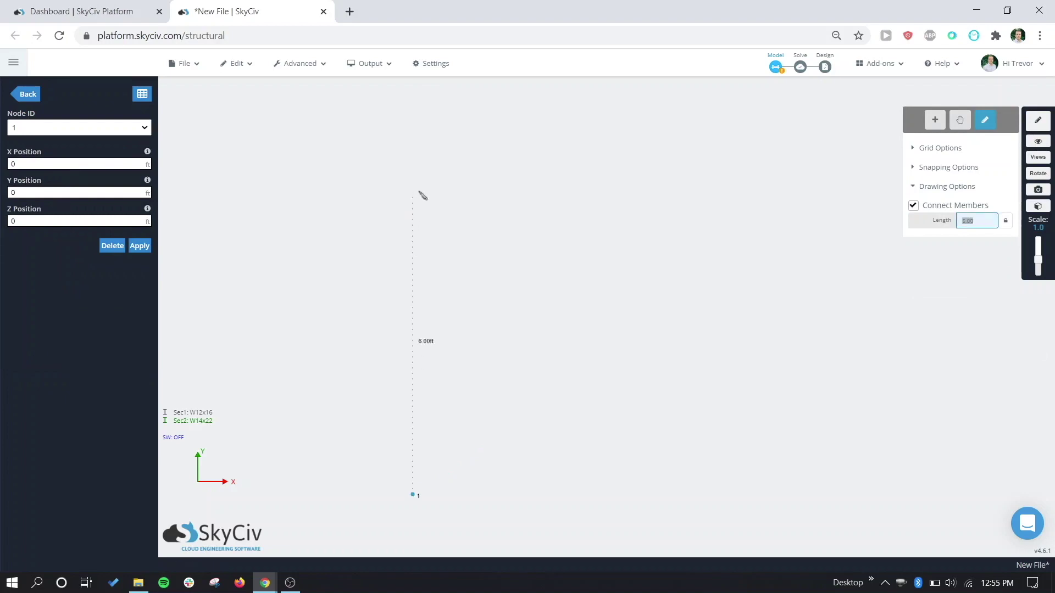
scroll(426, 173, down, 2)
key(Escape)
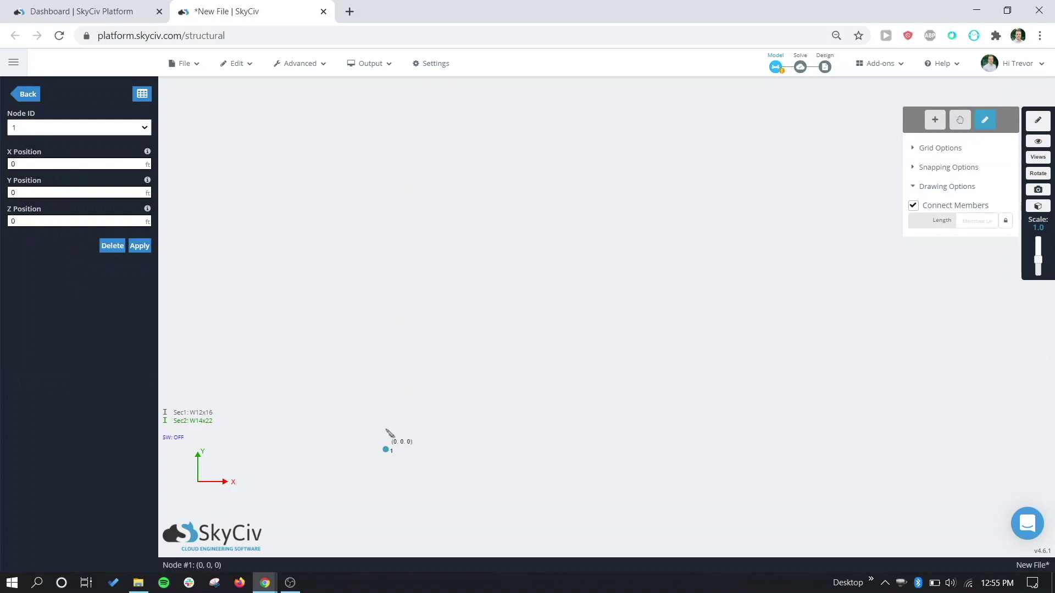
click(387, 450)
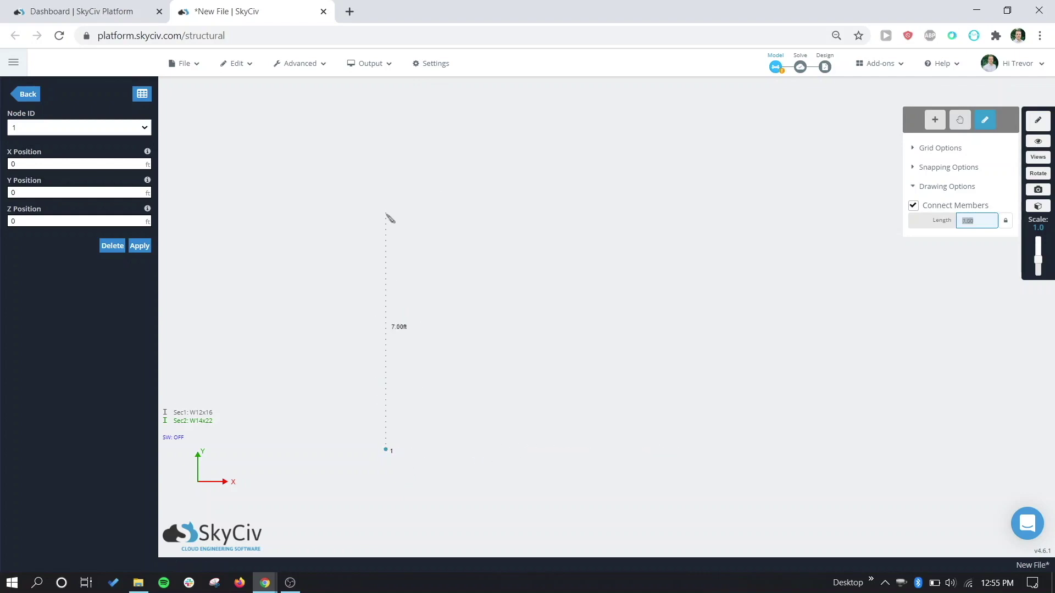
click(386, 182)
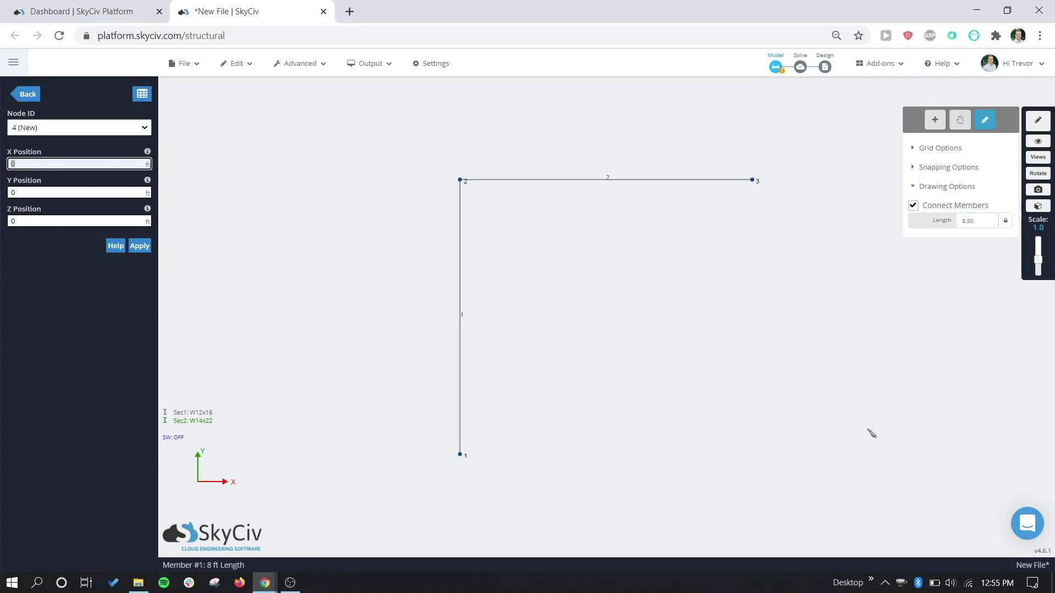
- Add the right column down to node 4, a 4–2 diagonal brace, and a brace from node 1 to the column midpoint
click(752, 454)
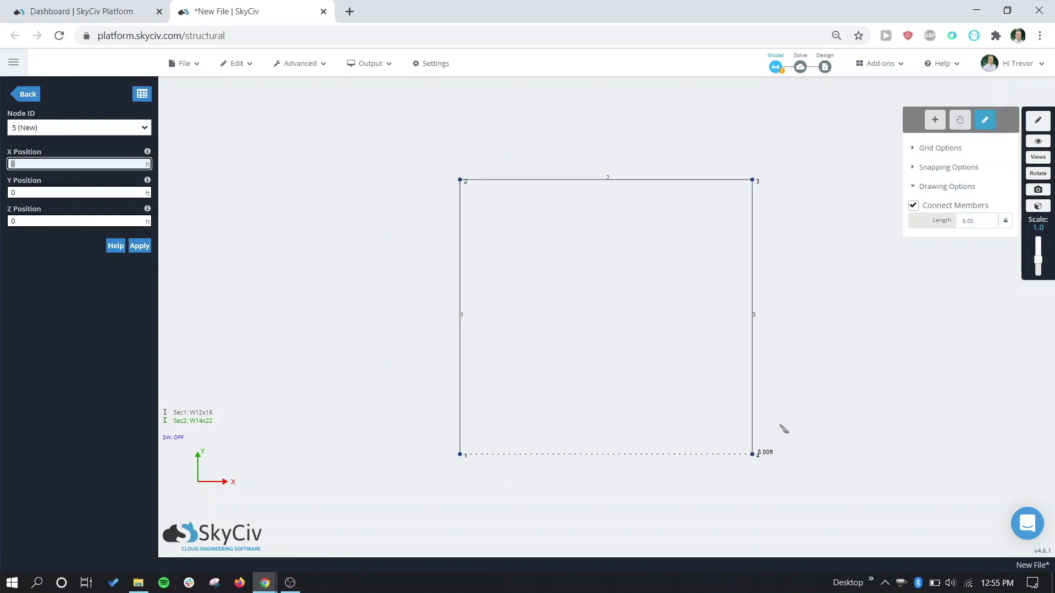
click(753, 455)
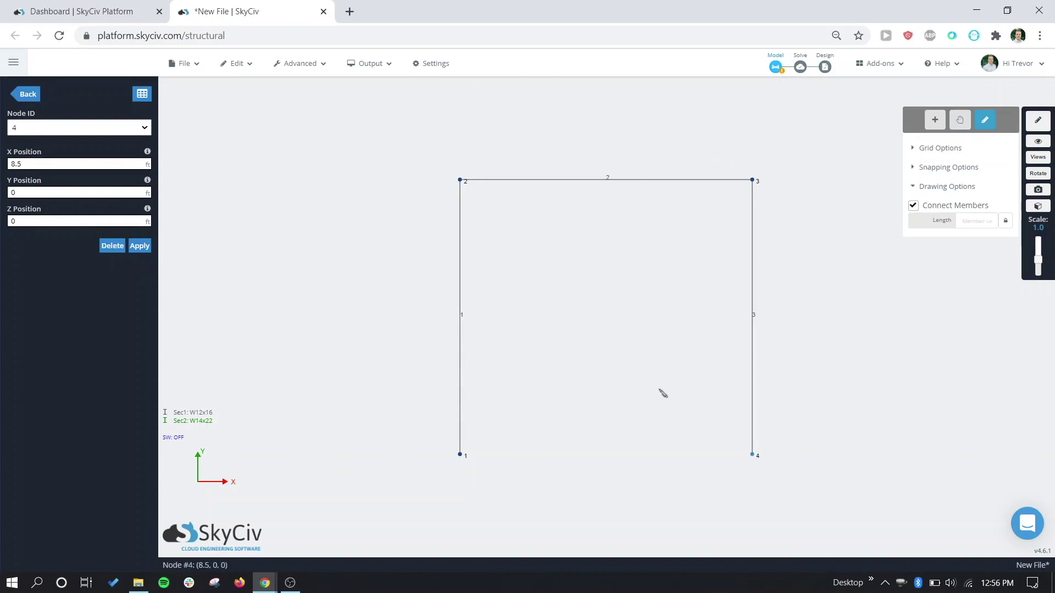
click(461, 181)
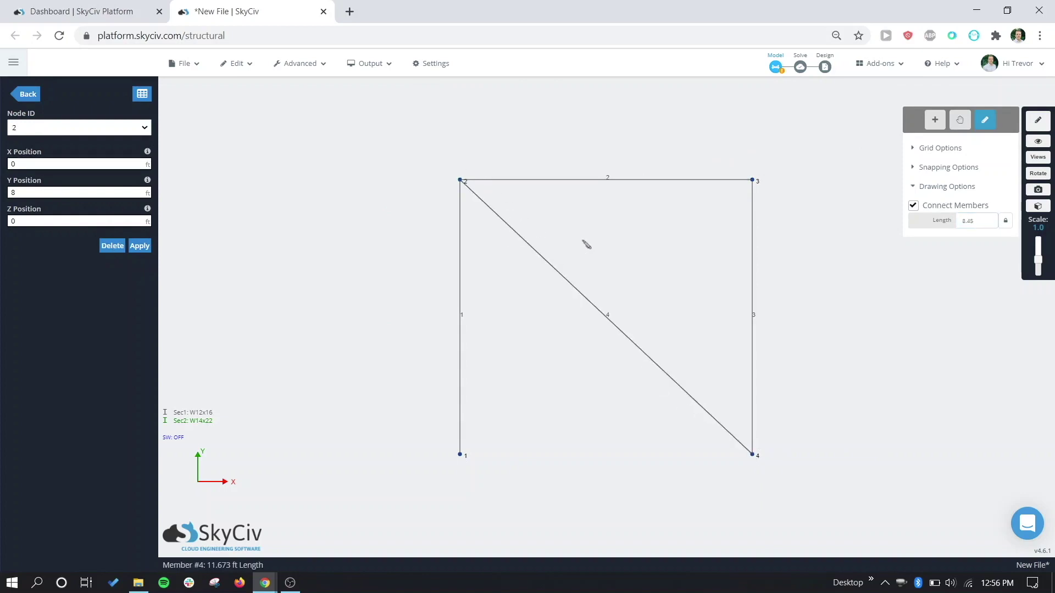
click(461, 455)
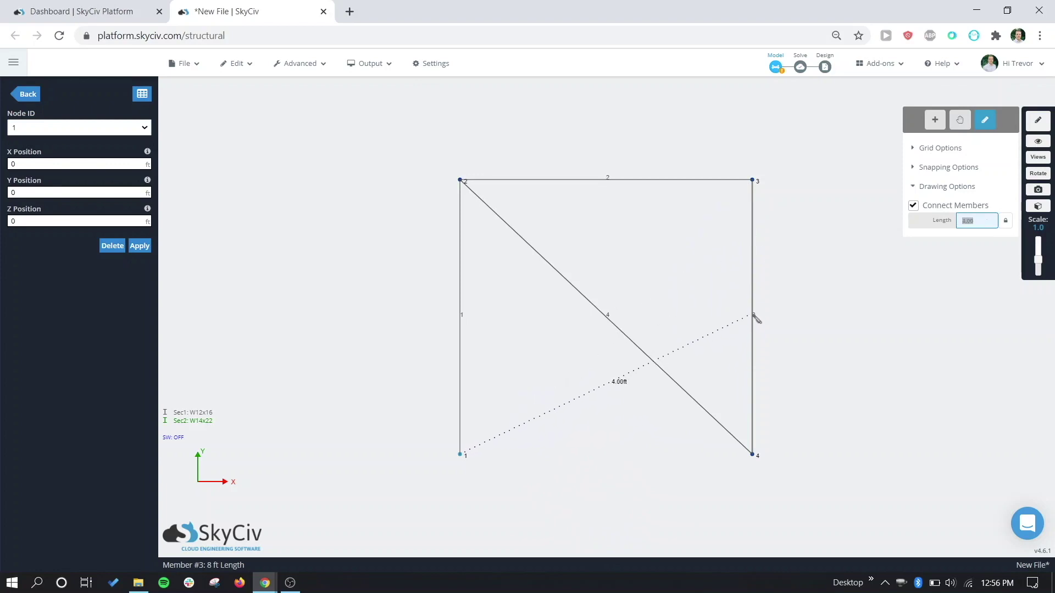
click(753, 317)
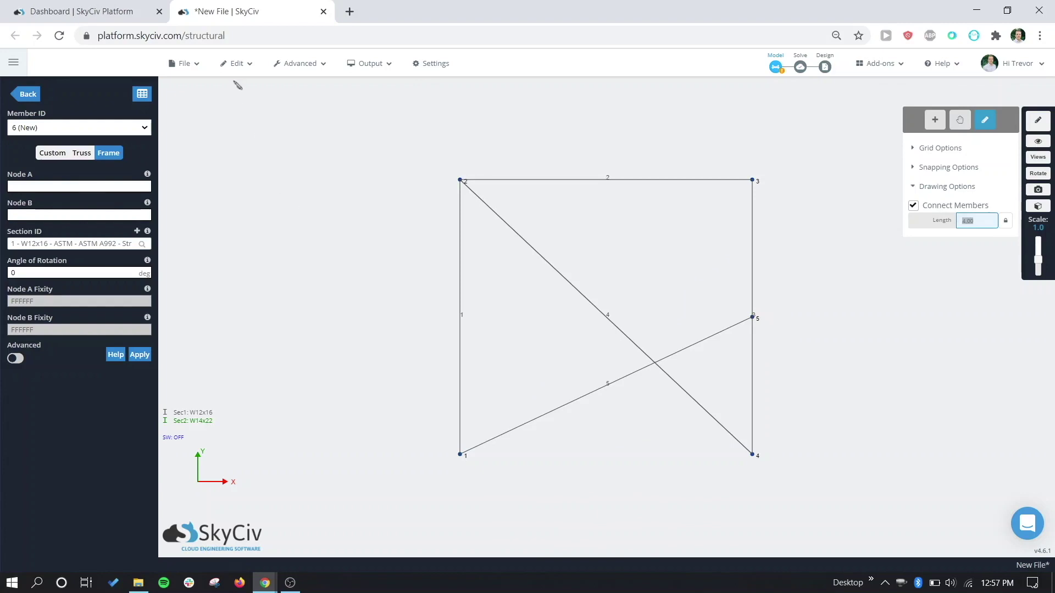
click(235, 64)
- Repeat the frame into a 3D building, orbit to inspect it, and pick member 3 between nodes 3 and 4
mouse_move(236, 158)
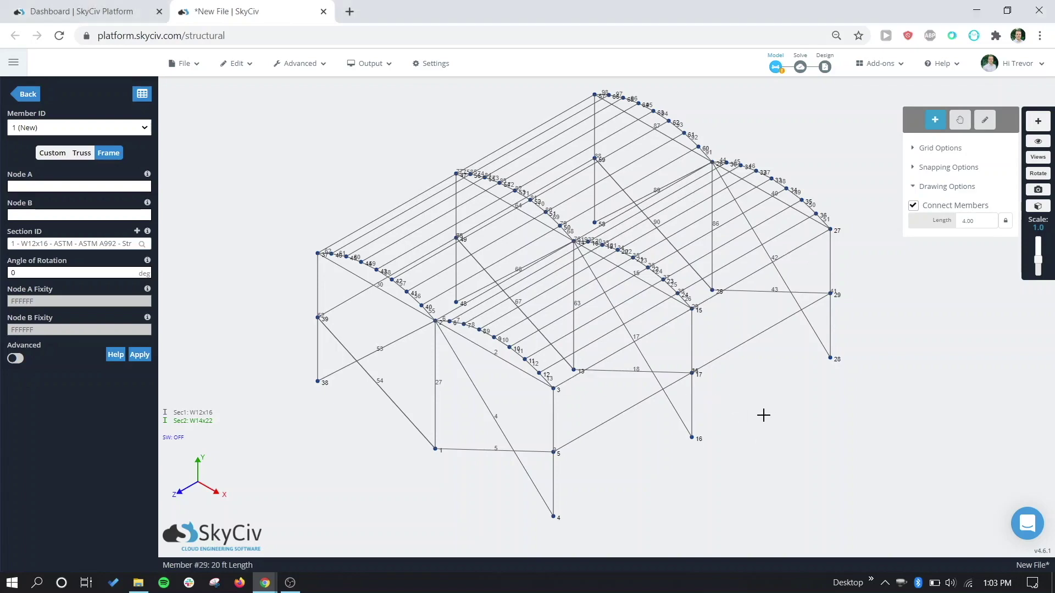
right_drag(763, 414, 685, 400)
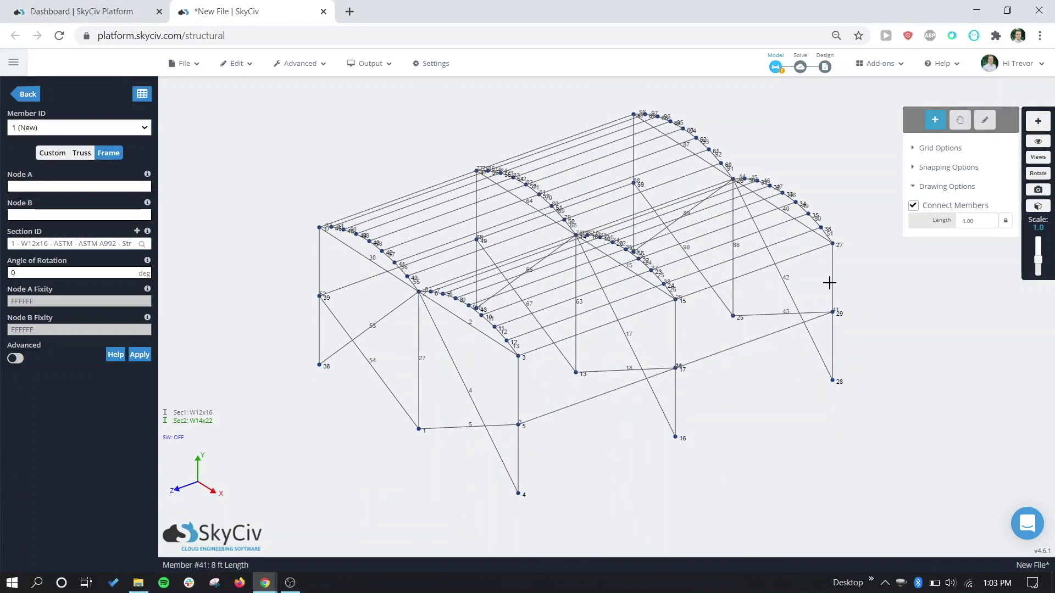
right_drag(802, 410, 736, 417)
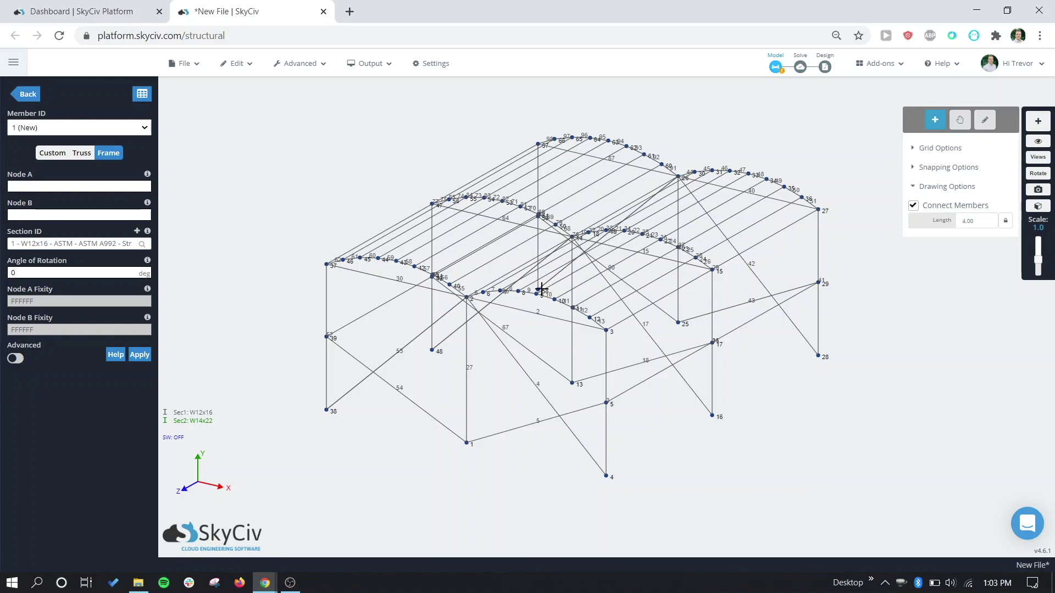
click(606, 365)
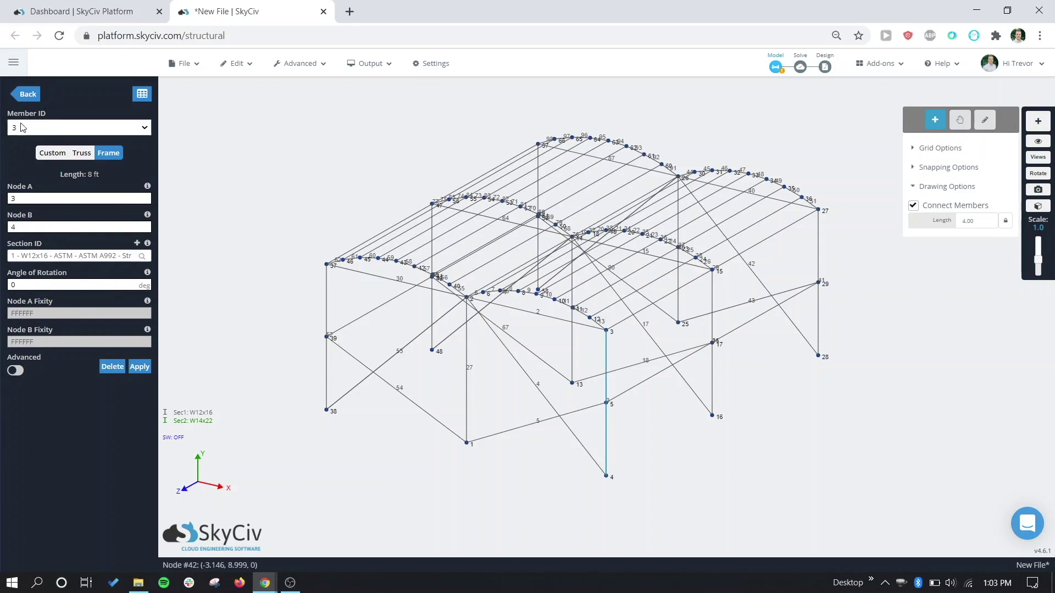
- Assign the W14x22 section to member 3
click(42, 257)
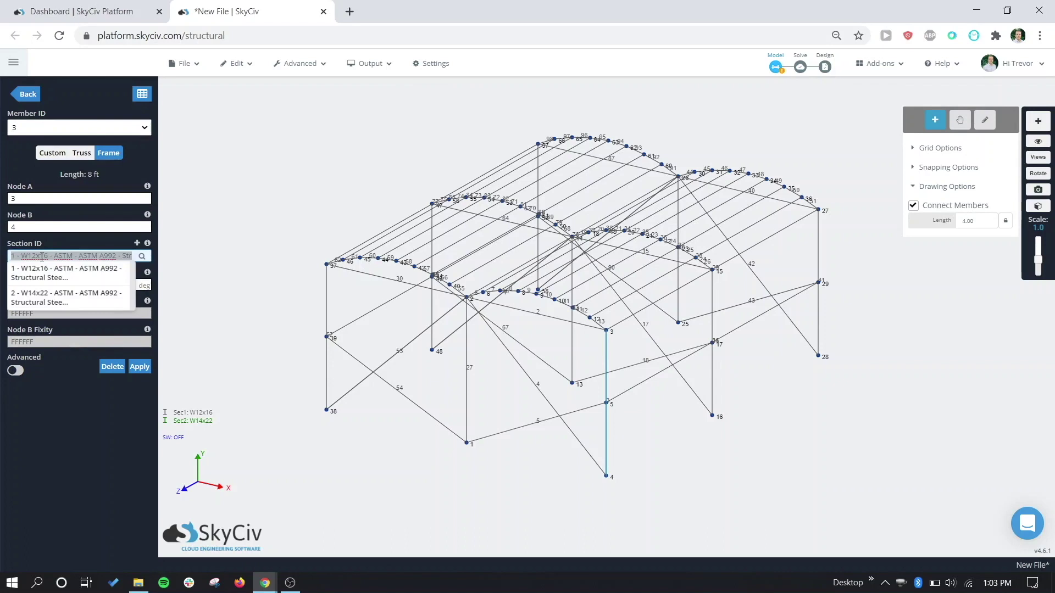
click(33, 296)
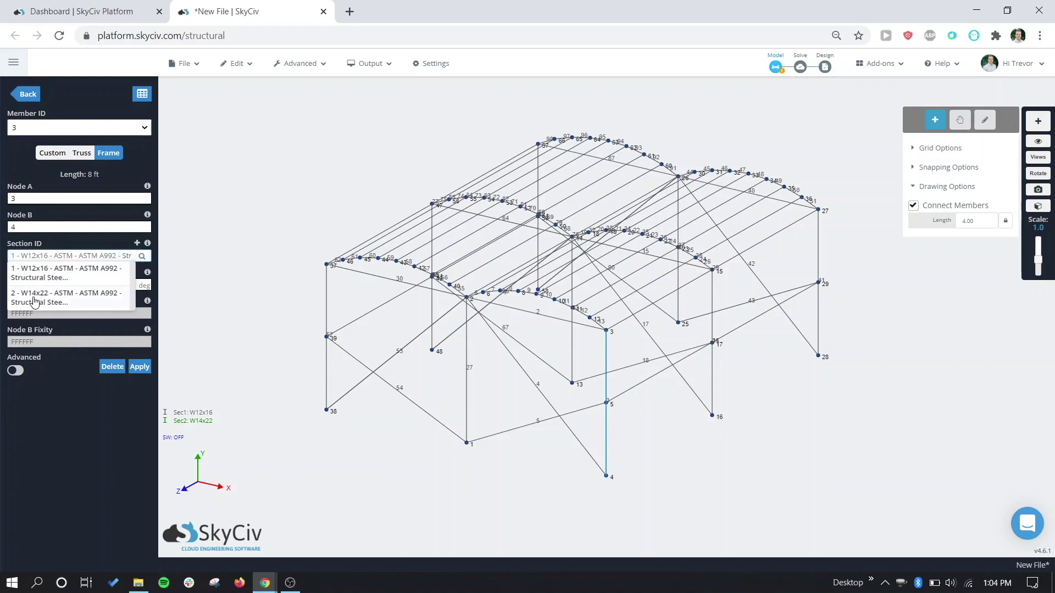
click(139, 367)
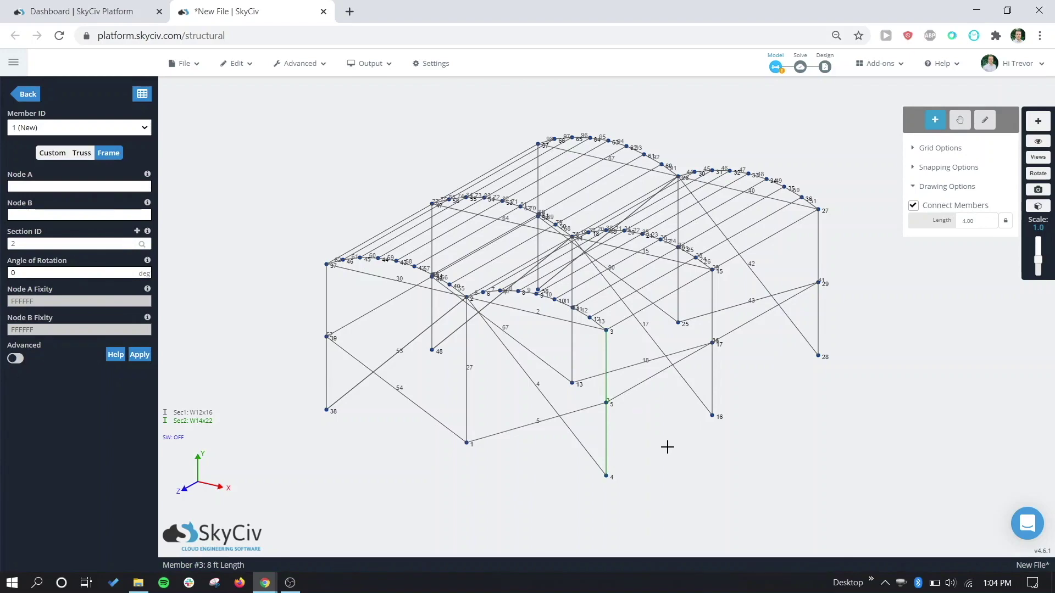
- Select the two diagonal braces and multi-edit their Section ID to 2
key(f)
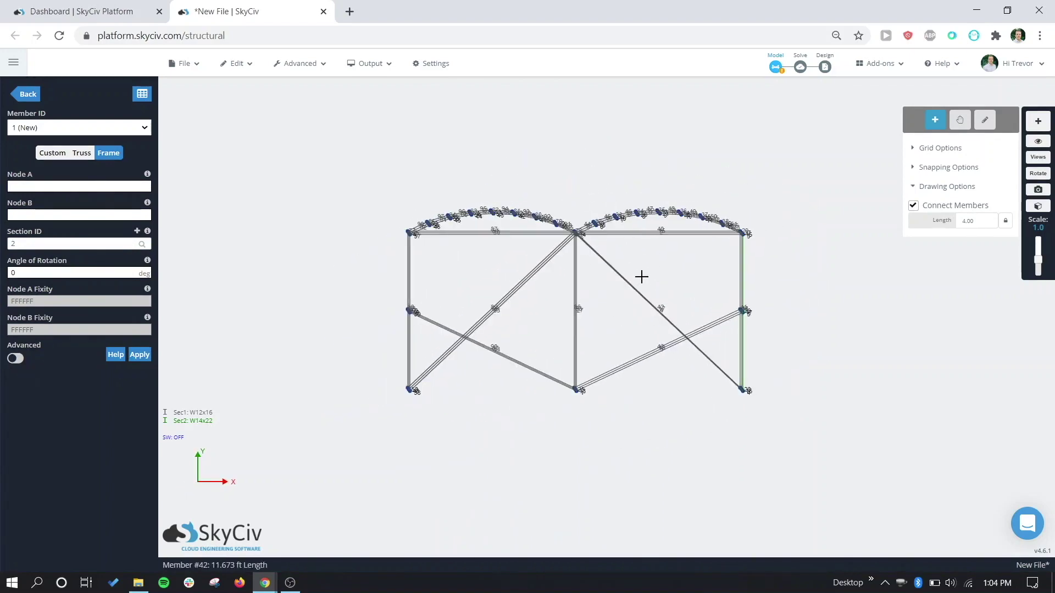
drag(637, 264, 699, 396)
key(i)
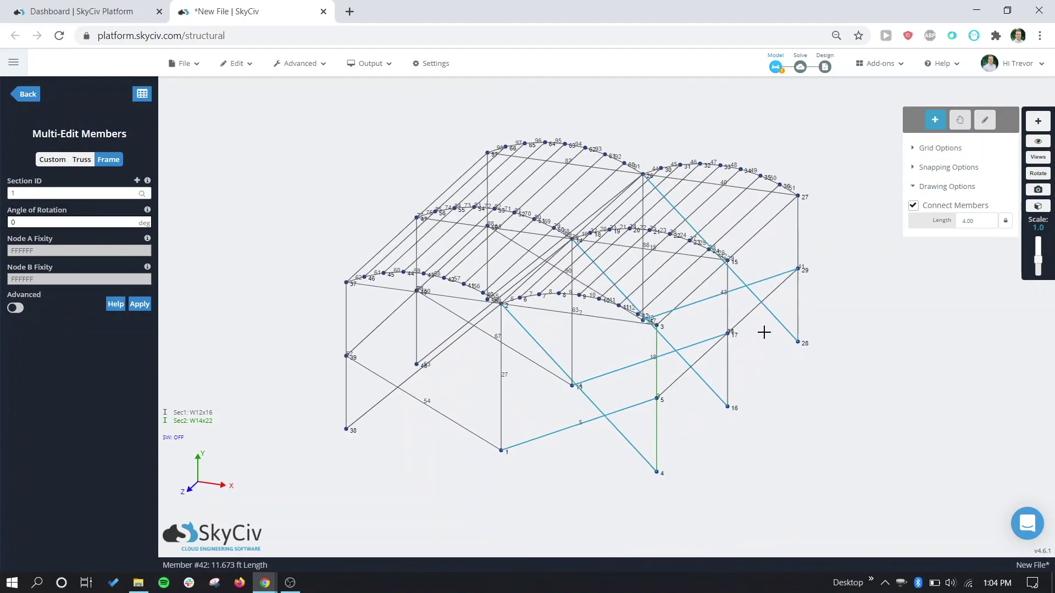
click(54, 193)
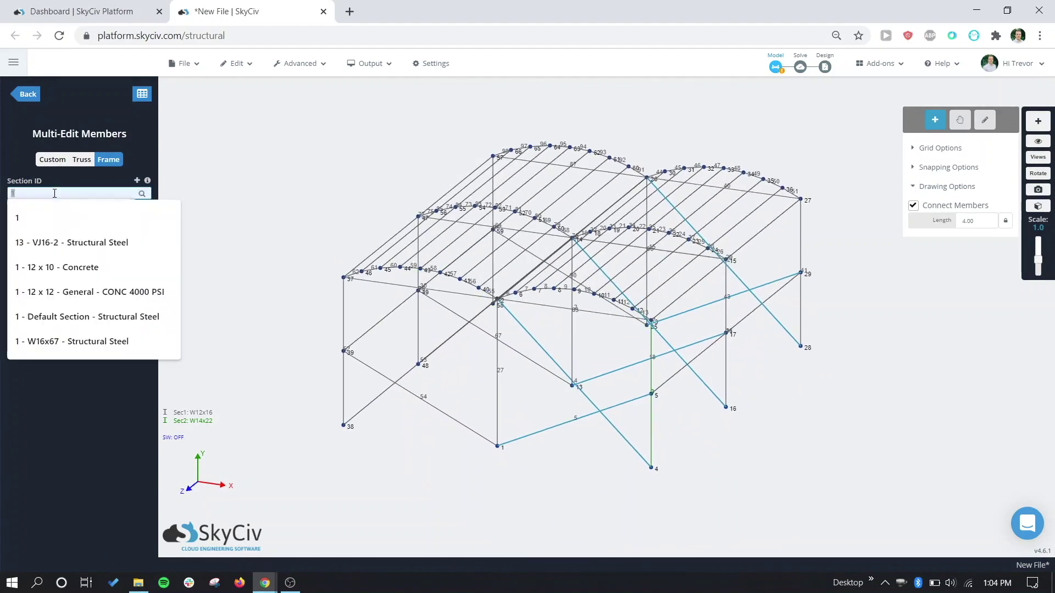
click(51, 191)
click(49, 189)
text(2)
click(140, 304)
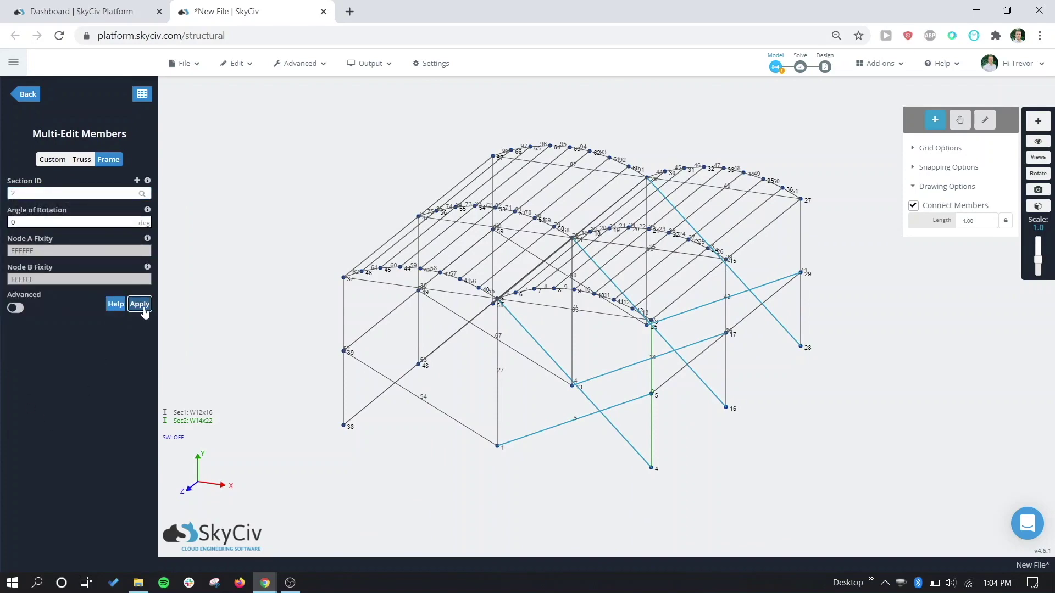
click(654, 385)
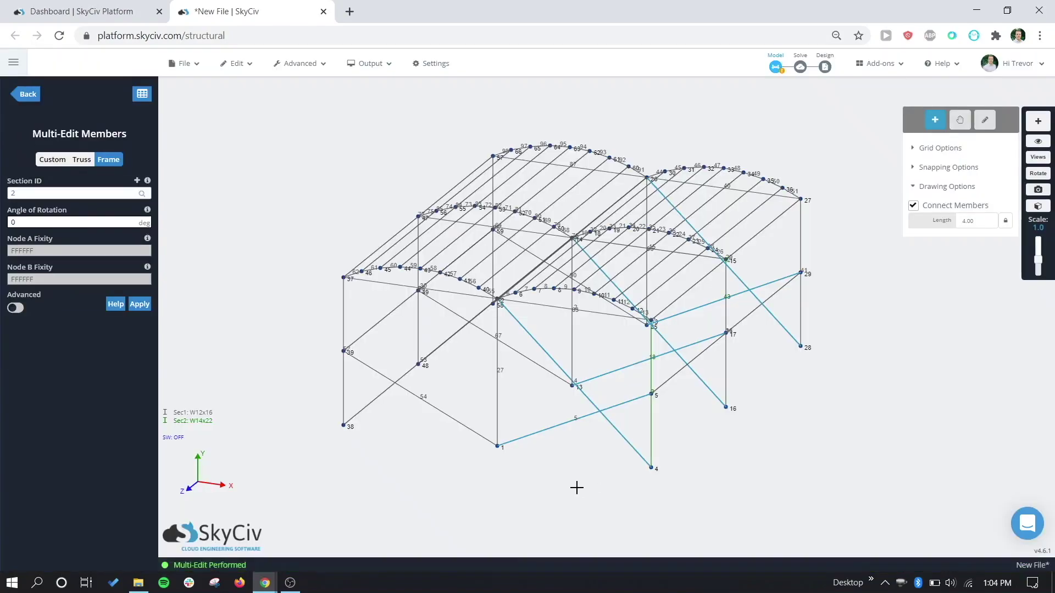
drag(668, 487, 754, 471)
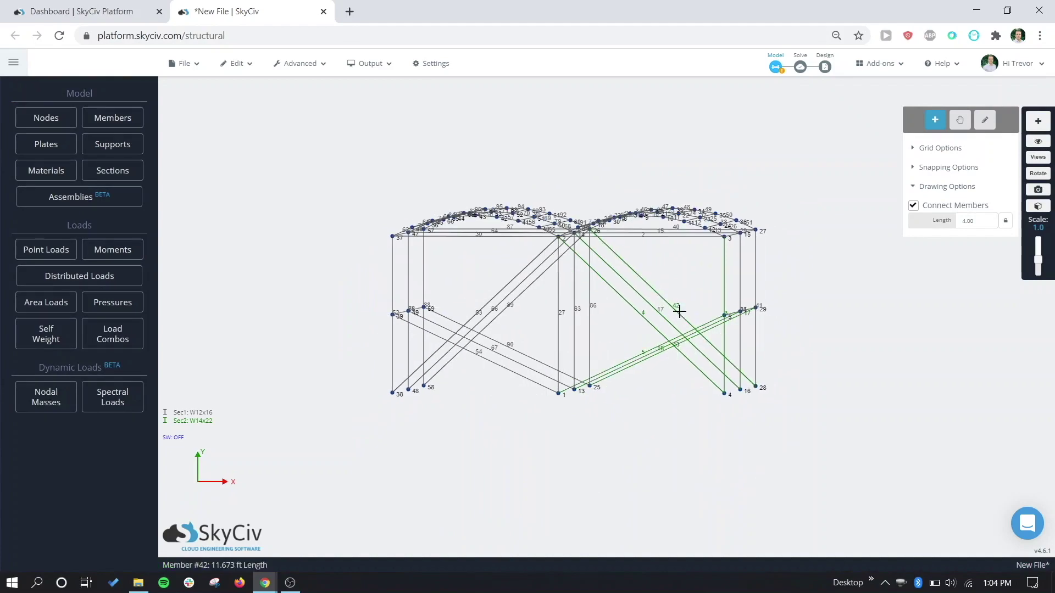
- Box-select the nine base nodes and give them fixed FFFFFF supports
drag(678, 311, 640, 423)
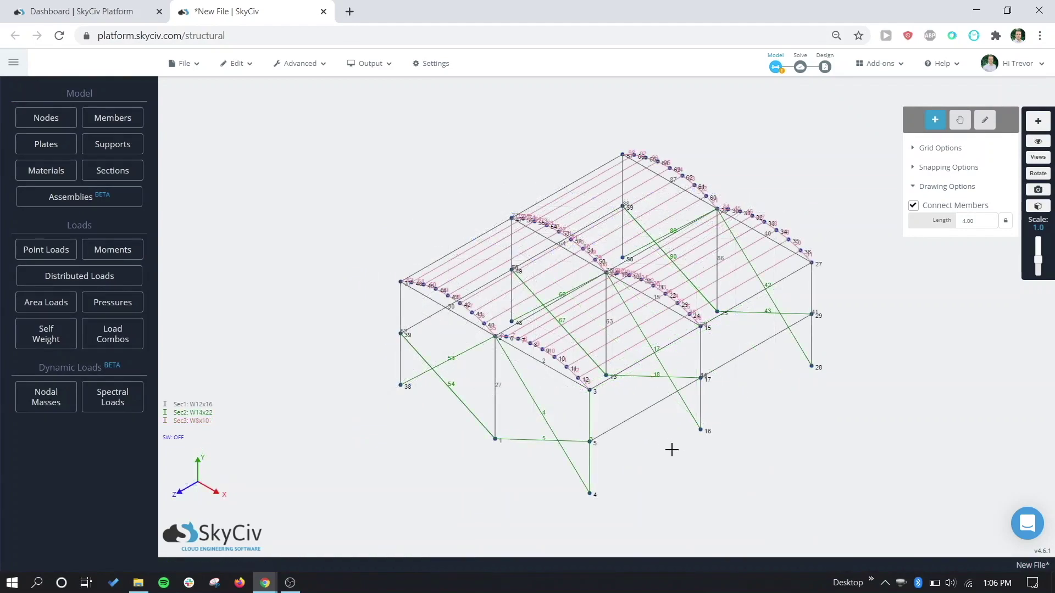
drag(687, 480, 759, 443)
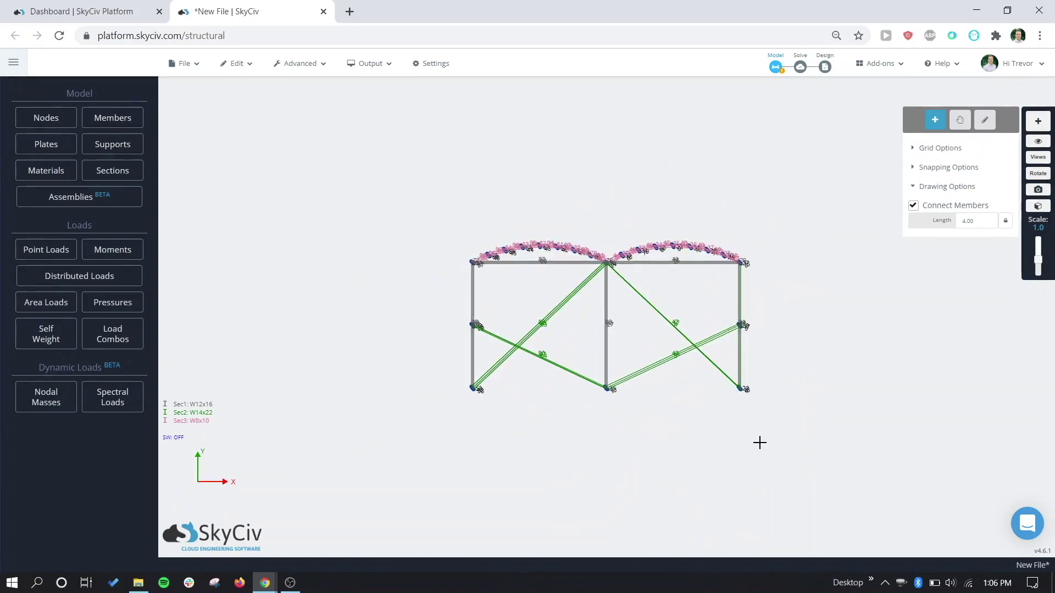
drag(778, 366, 431, 416)
drag(643, 423, 612, 428)
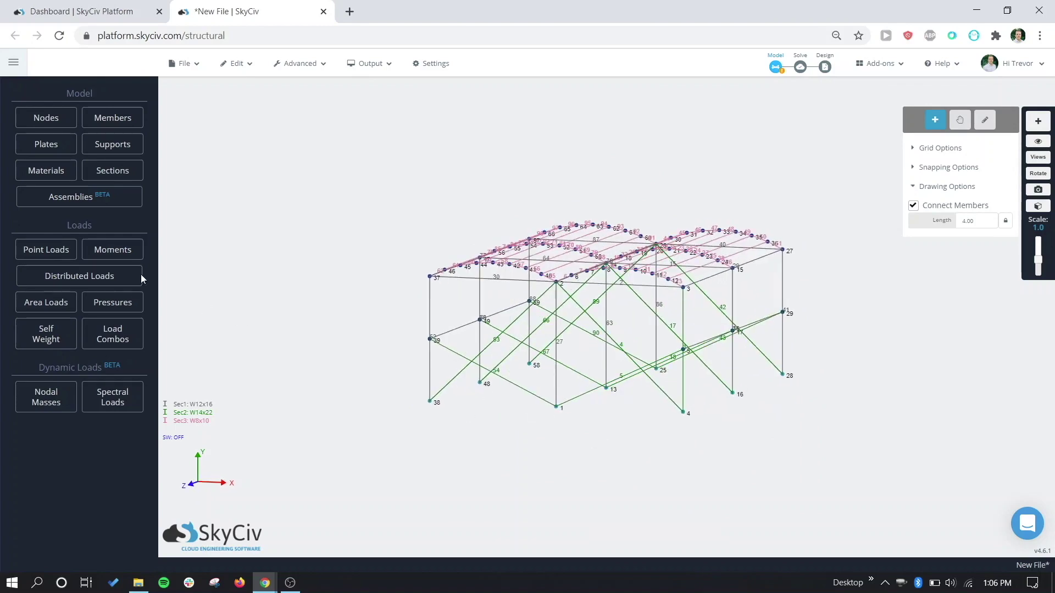
right_click(337, 275)
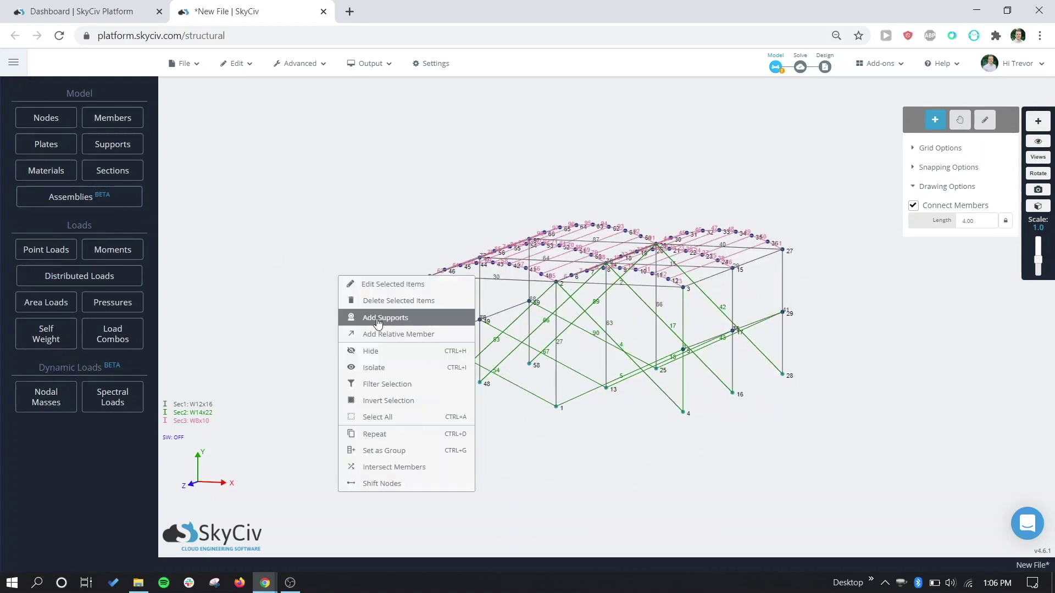
click(378, 315)
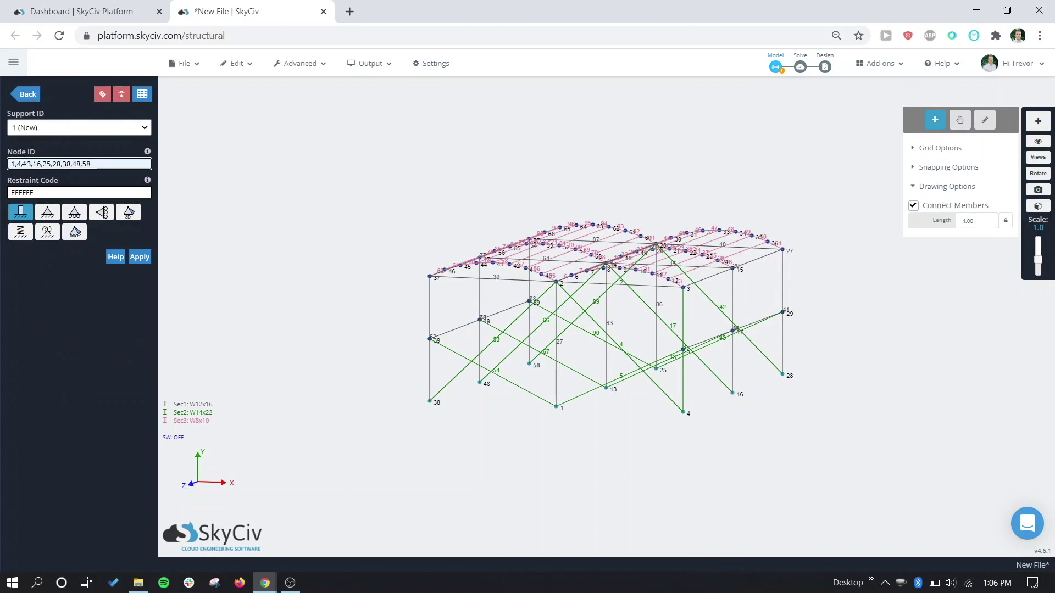
drag(24, 162, 88, 163)
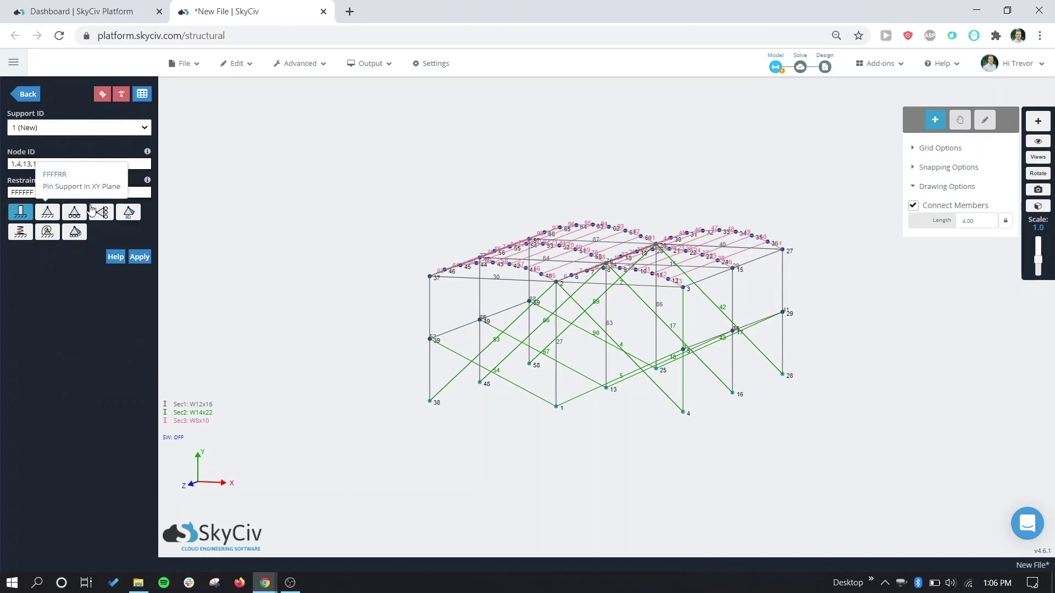
click(141, 258)
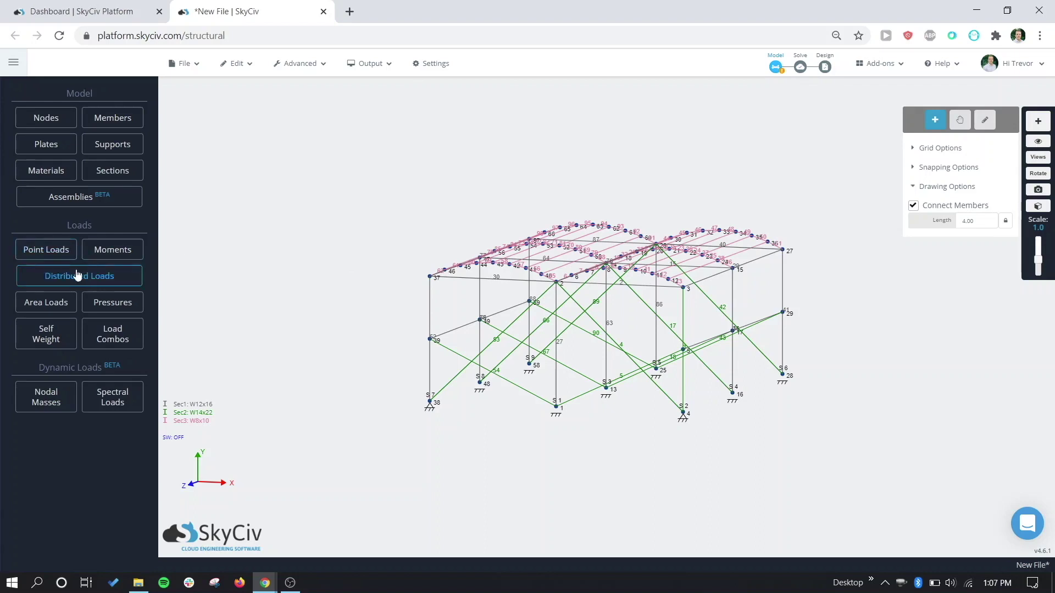
- Apply a point load of X 0, Y -5, Z 0 kip at node 37 in the Downward Live Load group
scroll(416, 282, up, 1)
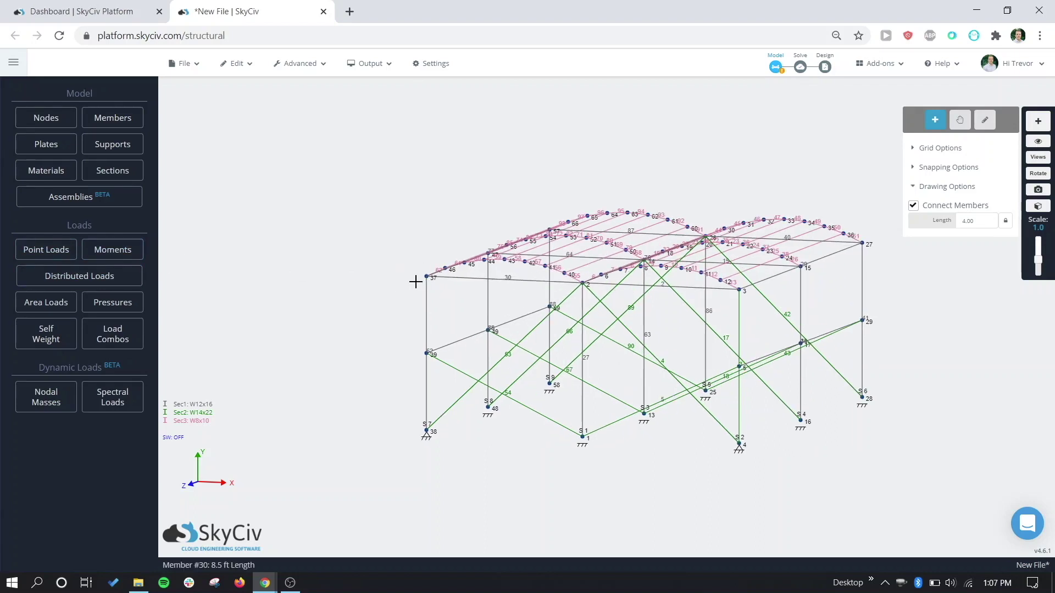
click(426, 276)
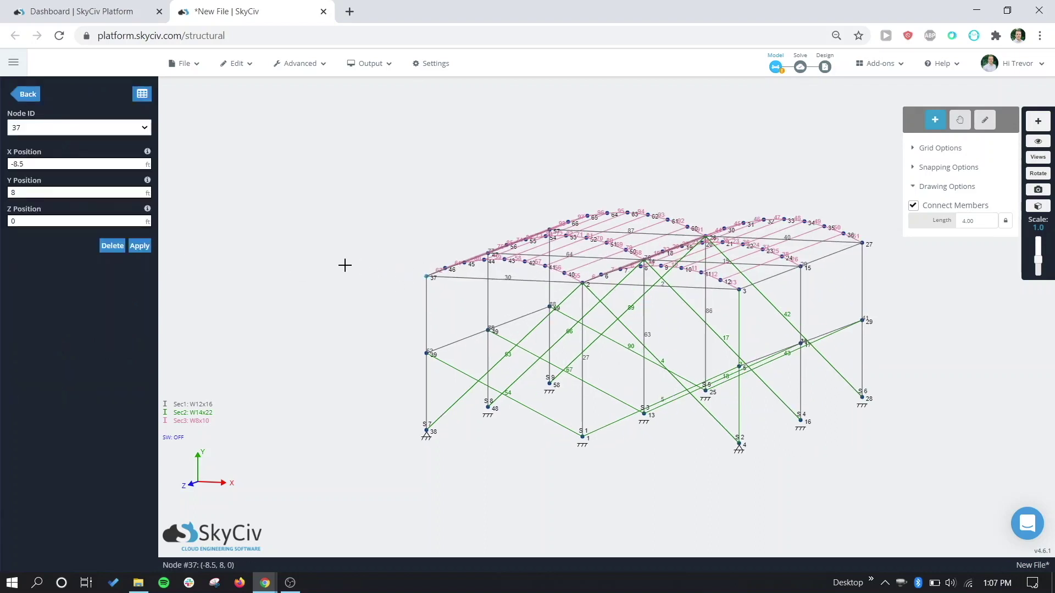
right_click(331, 206)
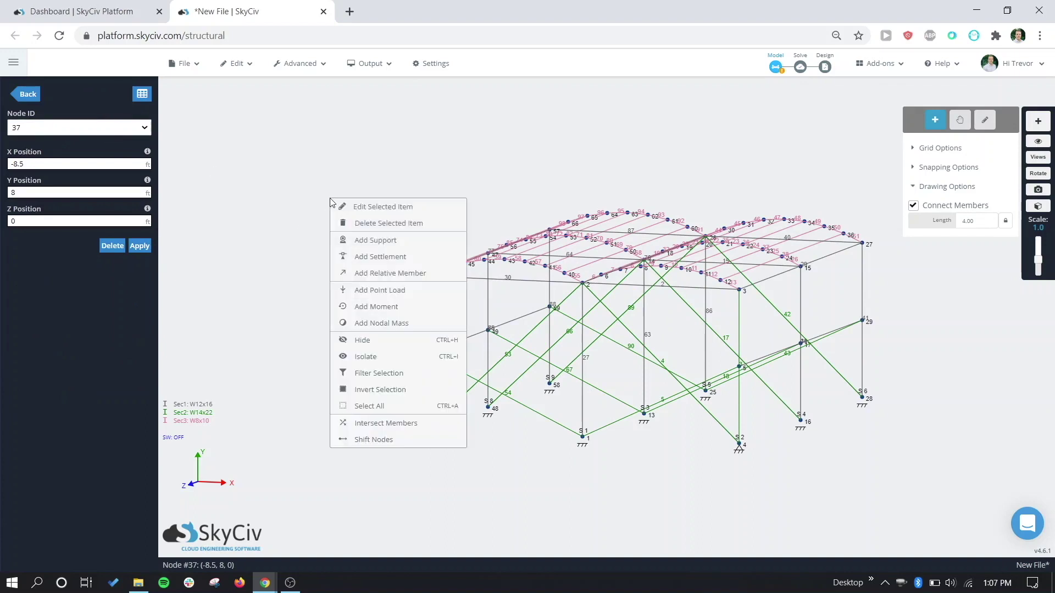
click(402, 290)
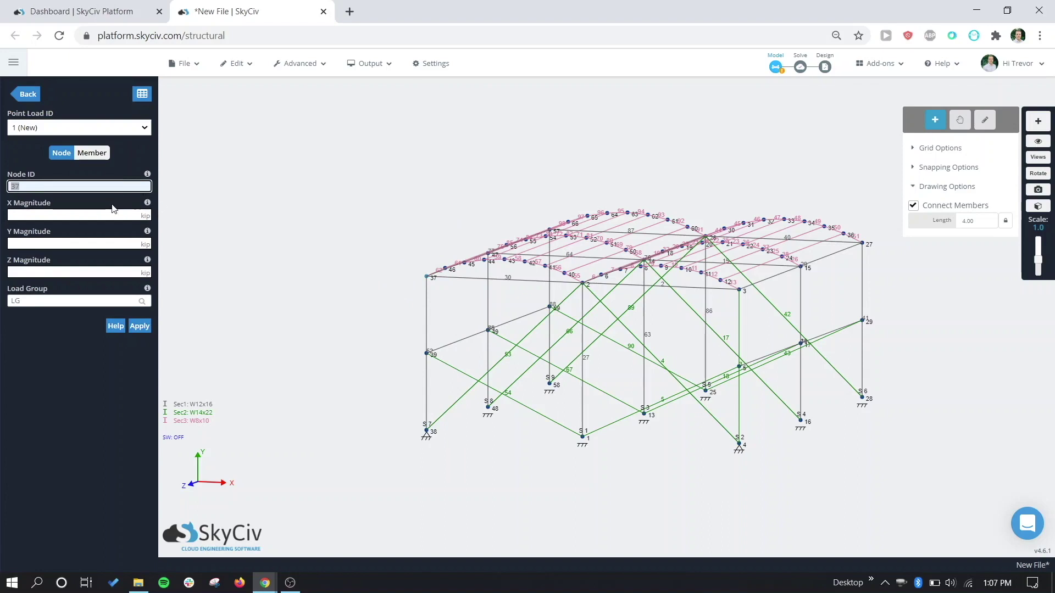
click(65, 213)
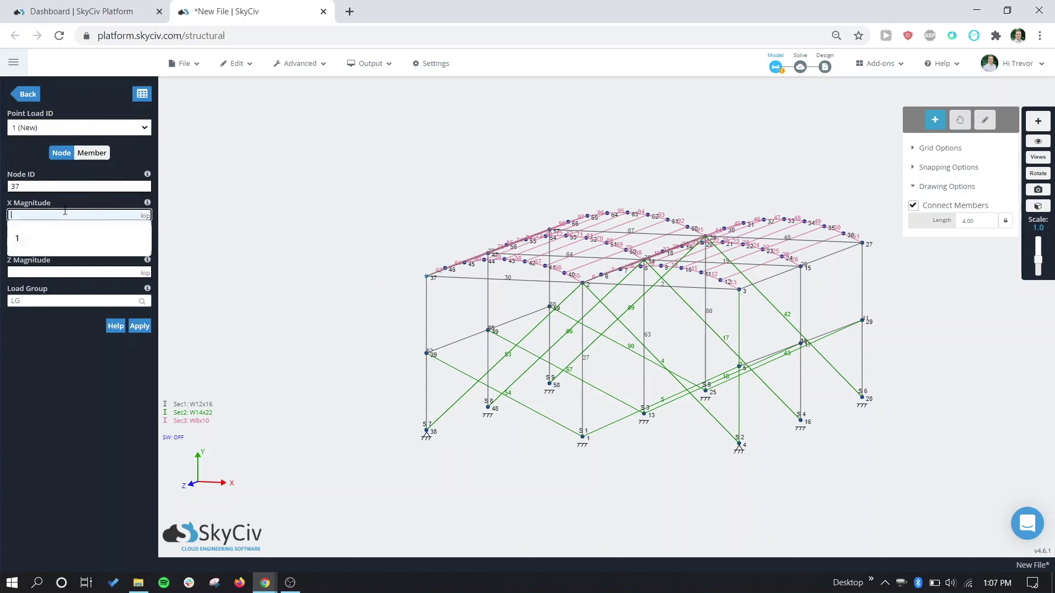
text(0)
key(Tab)
text(-5)
key(Tab)
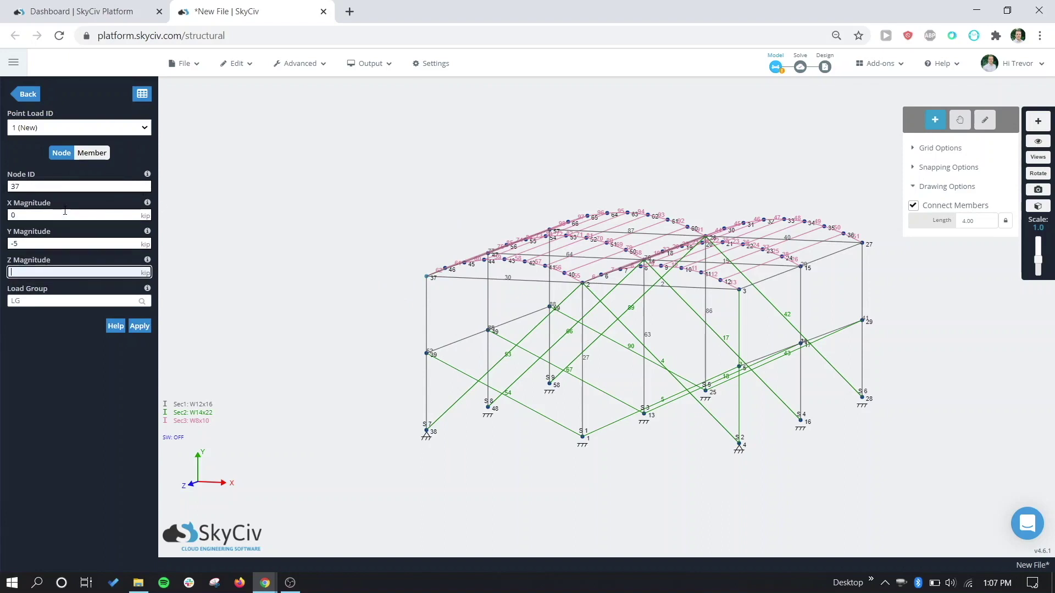
text(0)
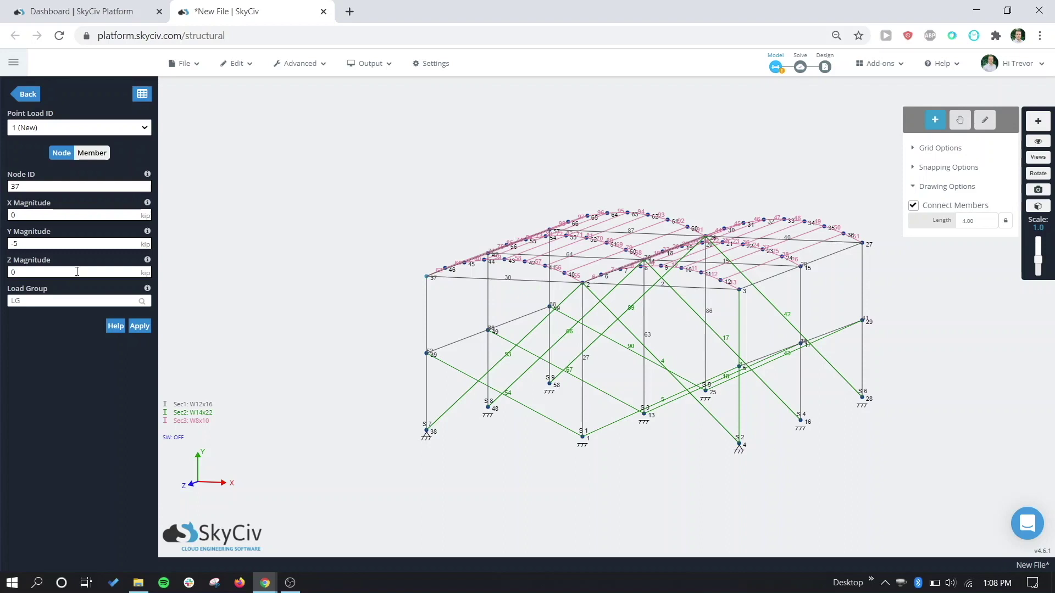
click(59, 301)
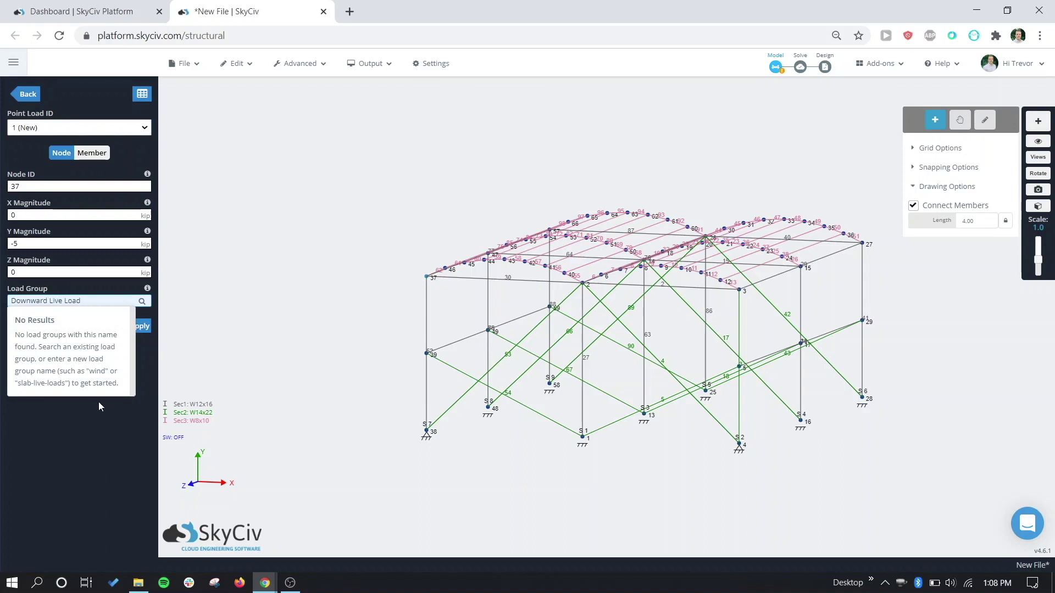
click(138, 325)
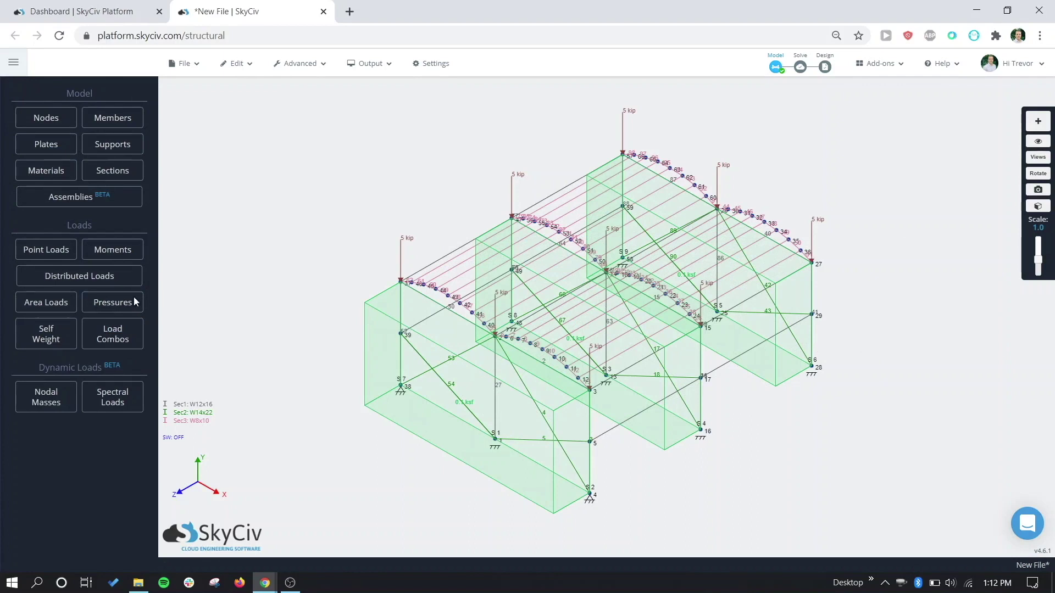
- Turn on self-weight and apply it to the model
click(44, 336)
click(69, 121)
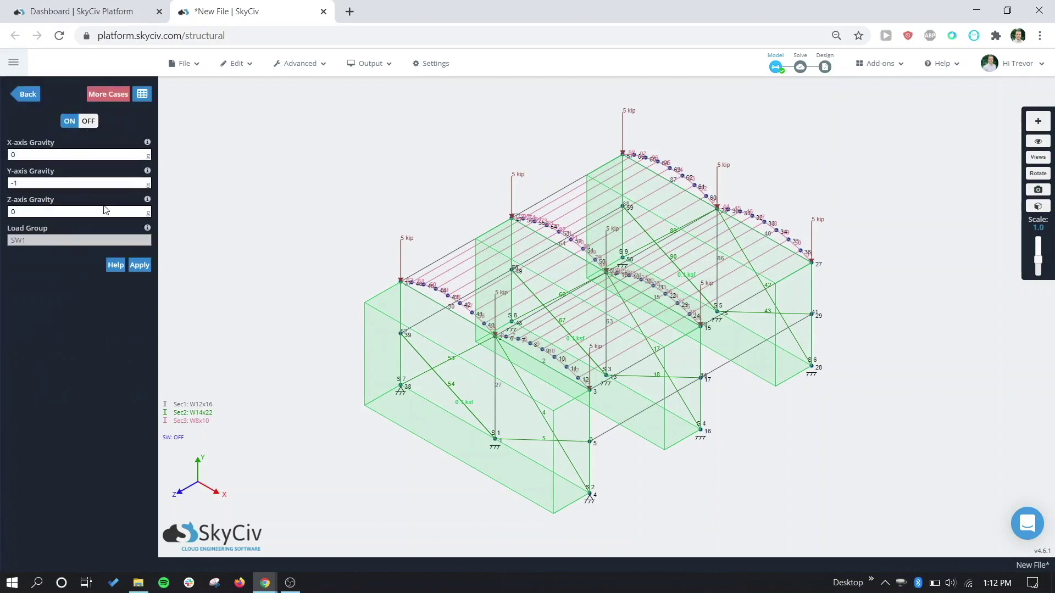
click(139, 265)
click(28, 94)
- Under United States ASCE, assign SW1 to Dead, Downward Live Load to Live, and Lateral Wind Load to Wind
mouse_move(264, 71)
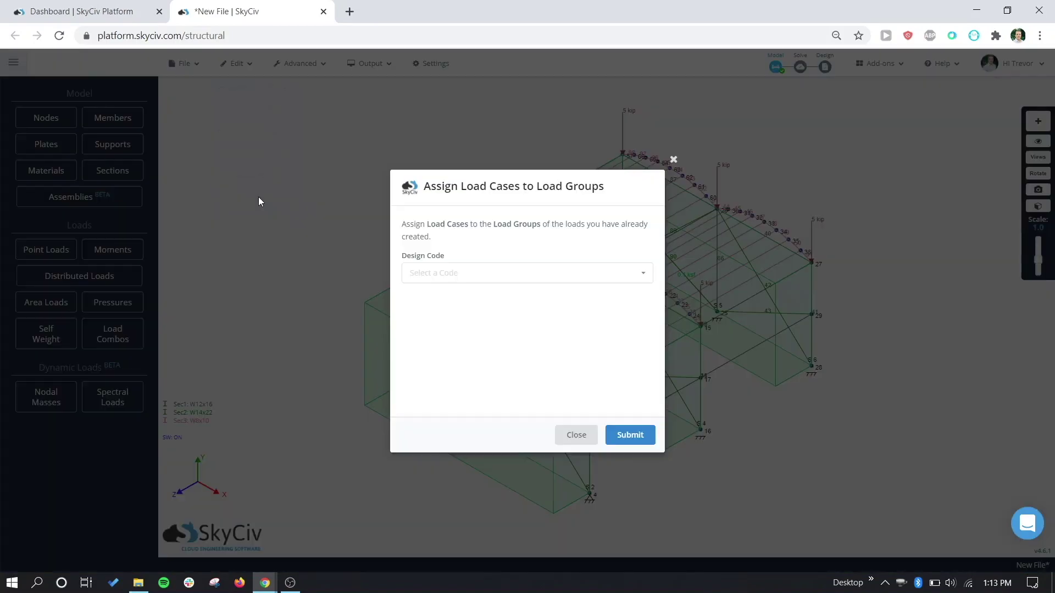
click(437, 279)
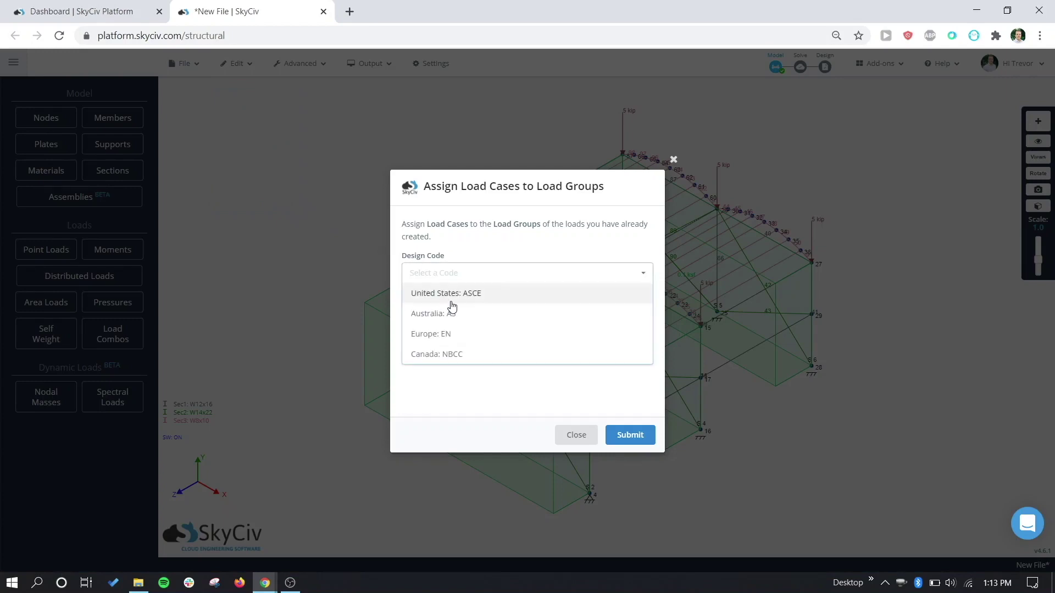
click(450, 300)
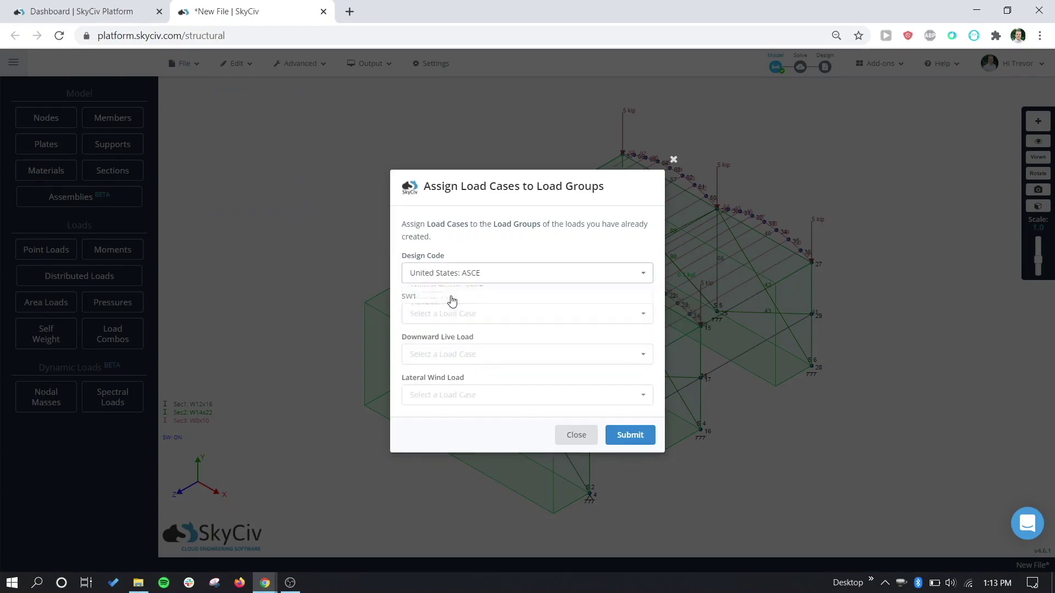
click(497, 322)
click(476, 334)
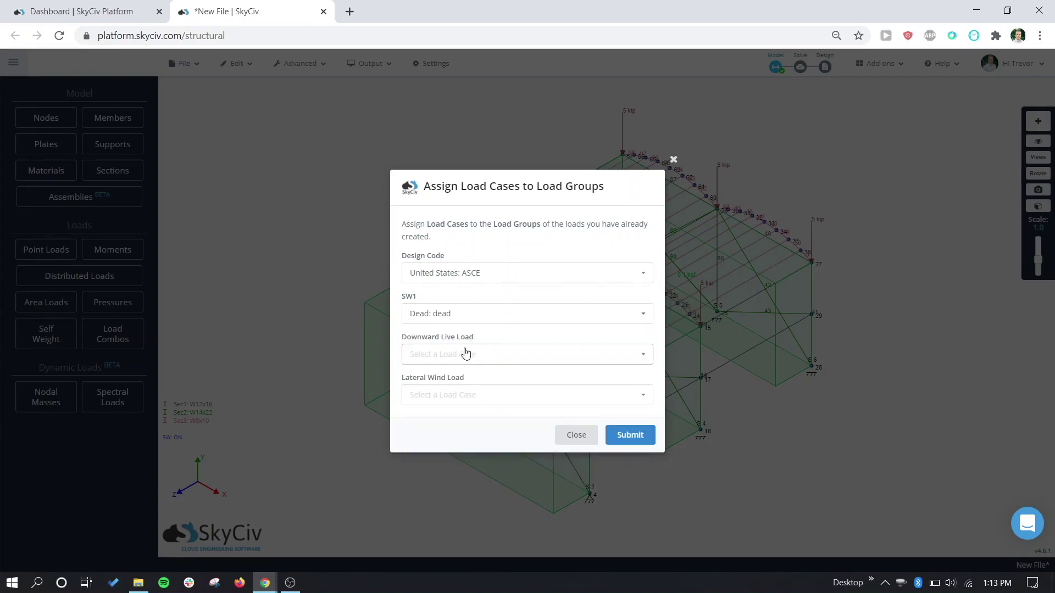
click(464, 357)
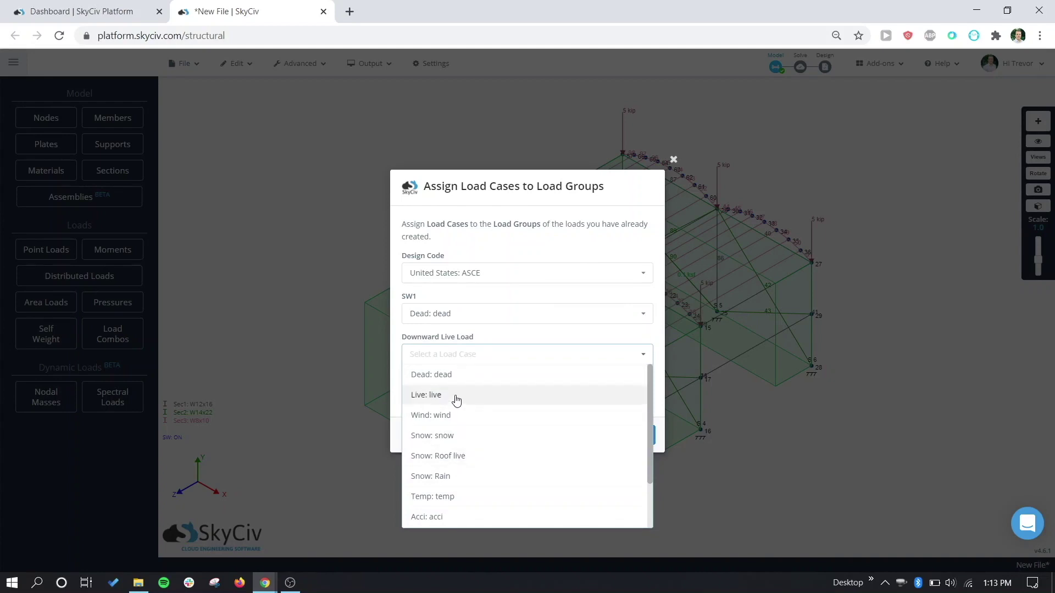
click(455, 396)
click(475, 402)
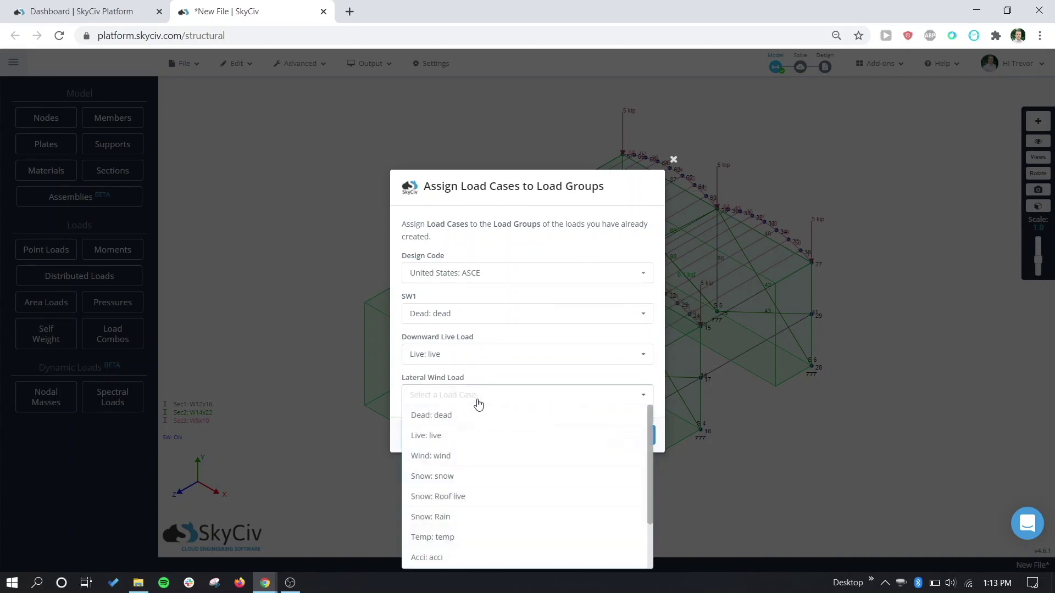
click(464, 458)
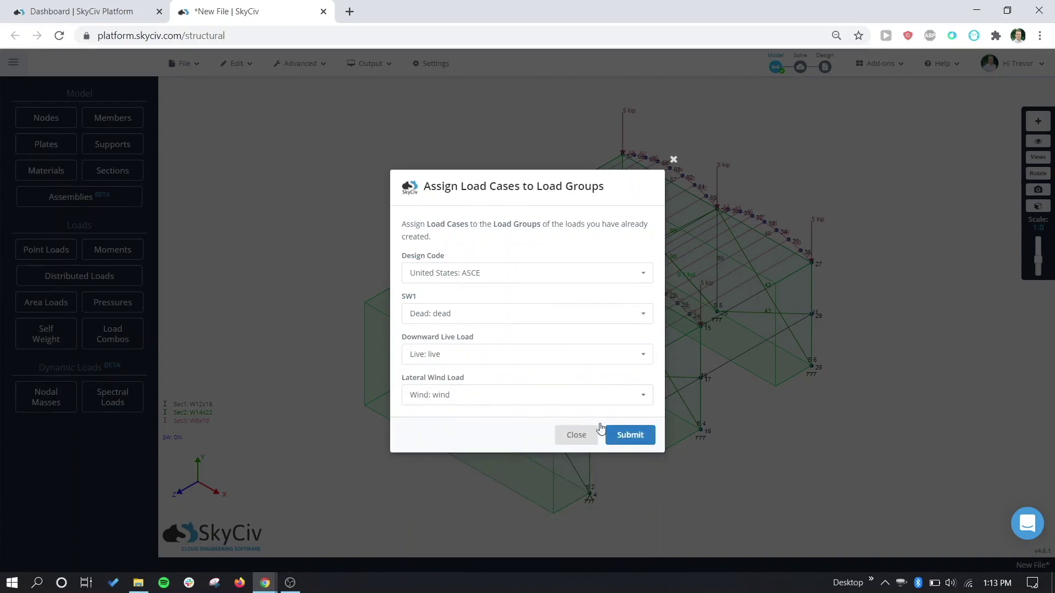
- Submit the ASCE case assignments and show load combination 1 with SW1, live and wind factors of 1
click(633, 436)
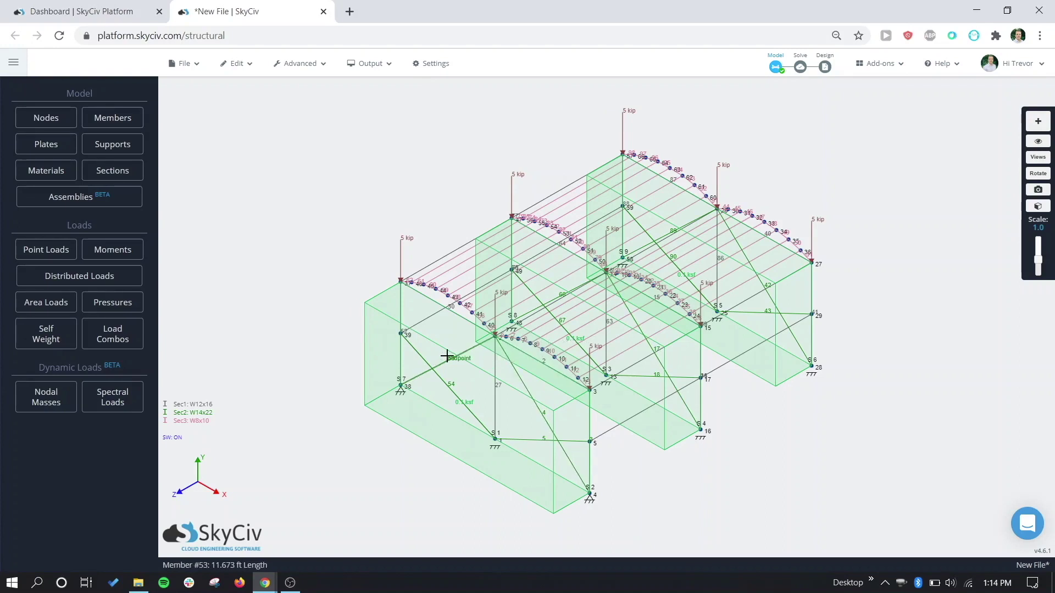
click(108, 336)
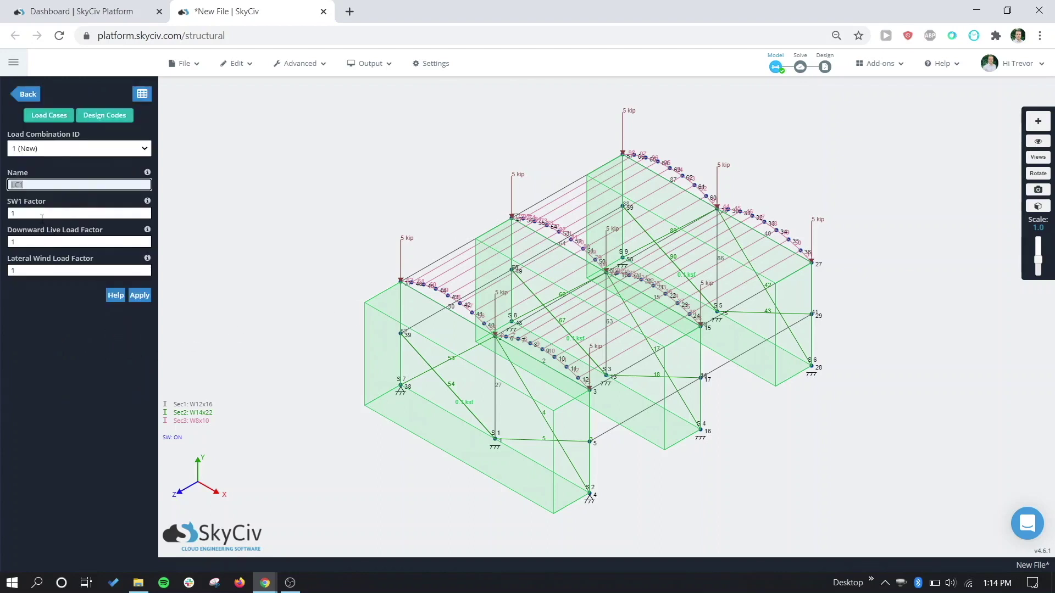
click(142, 94)
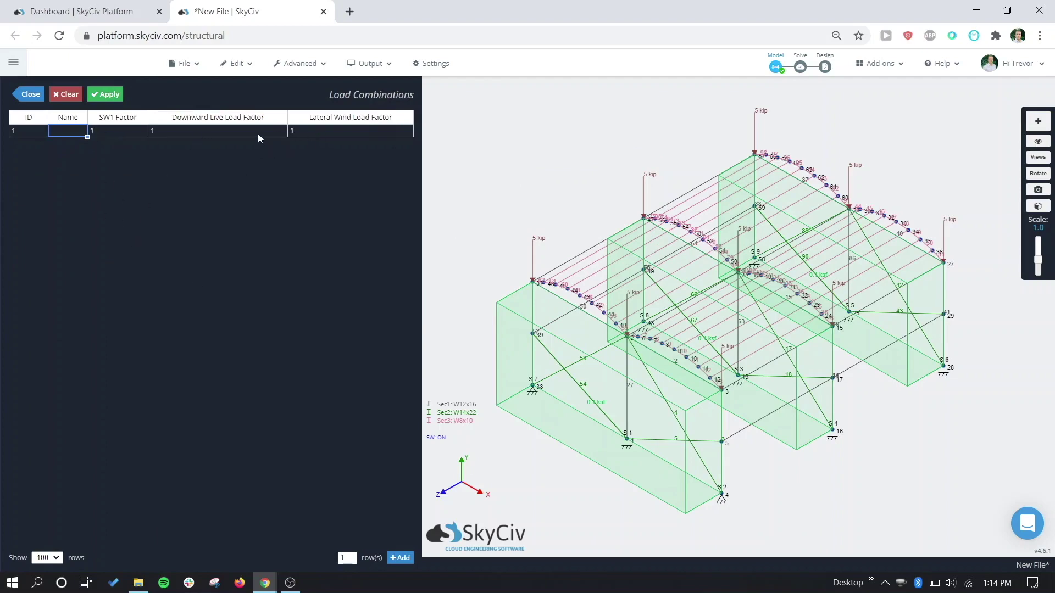
click(28, 95)
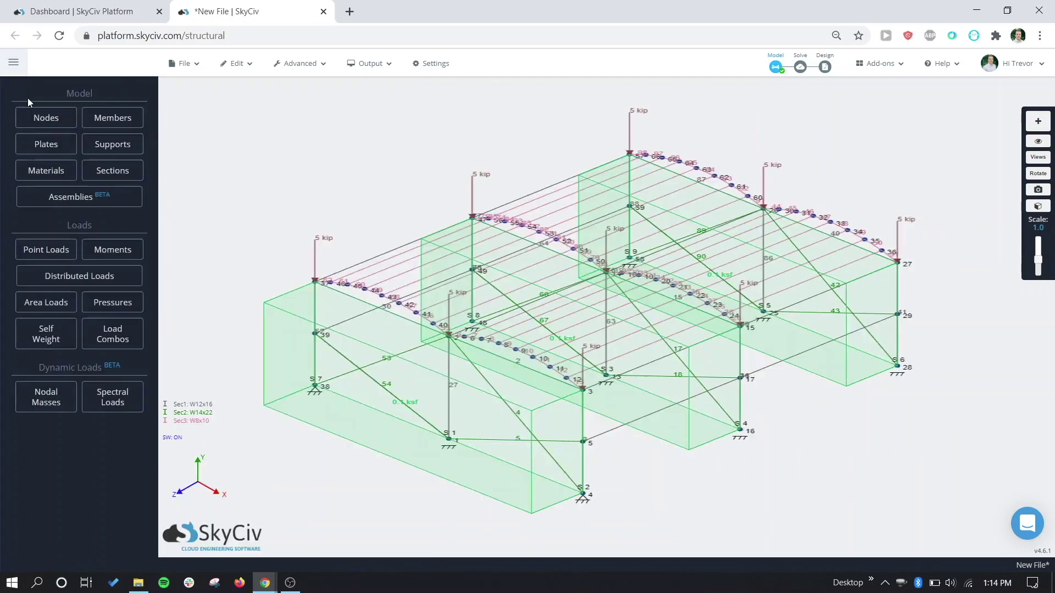
click(112, 333)
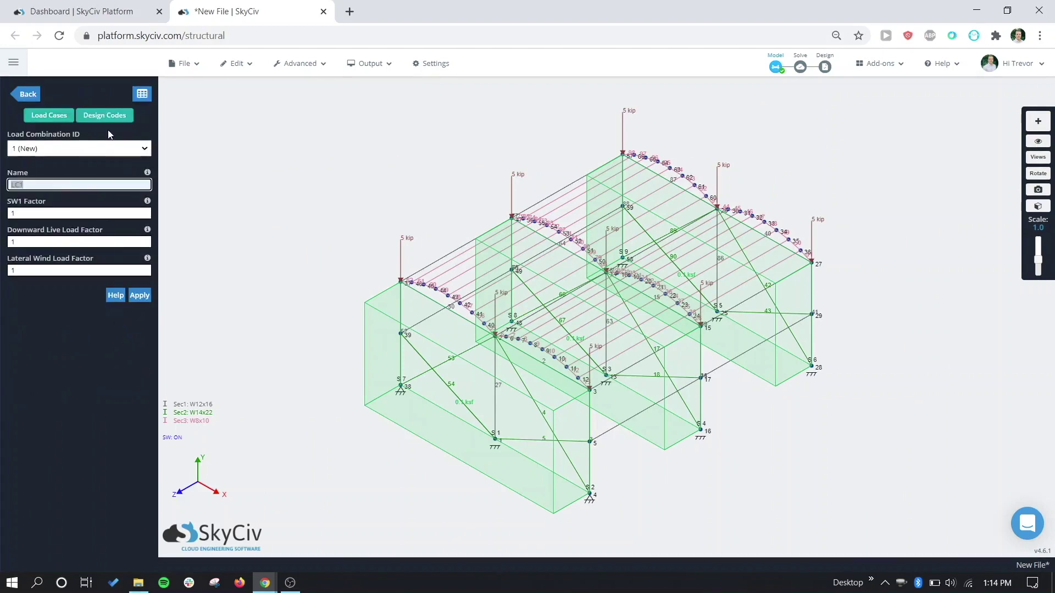
- Display the United States ASCE 7-16 ASD auto-generated load combinations
click(105, 116)
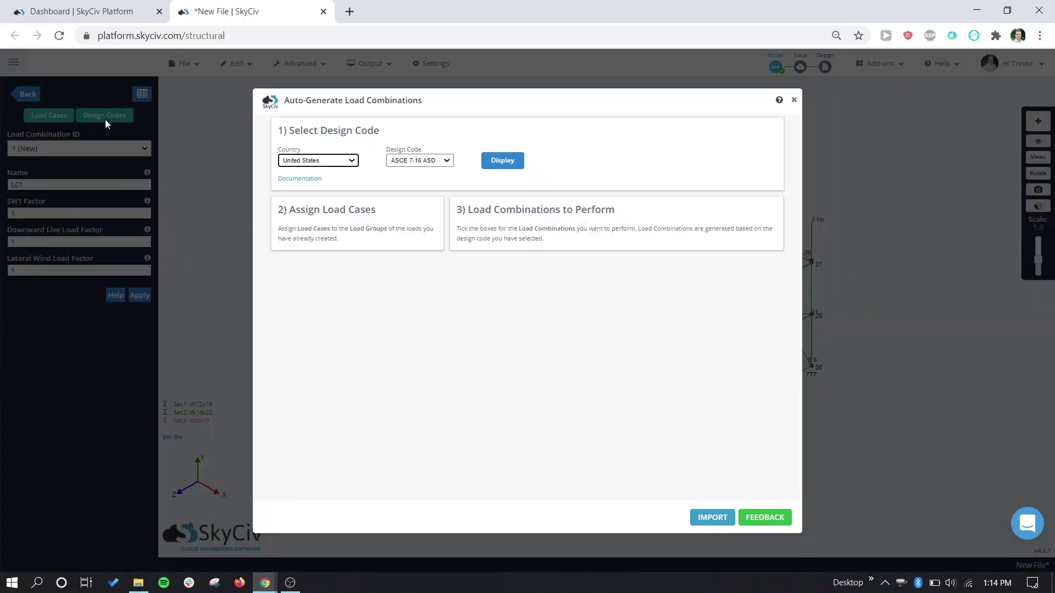
click(357, 163)
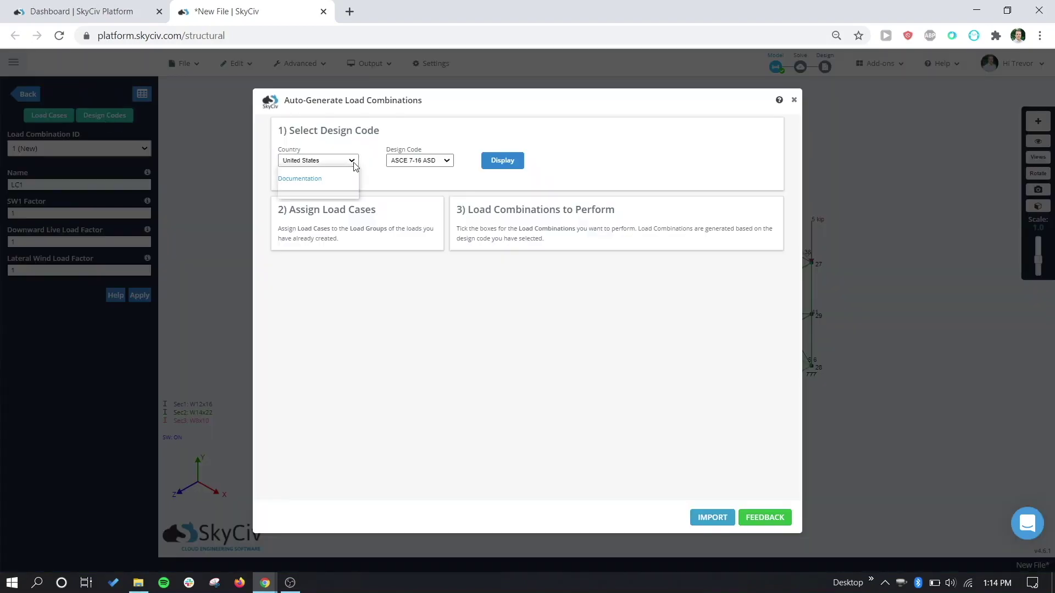
click(418, 171)
click(440, 162)
click(475, 170)
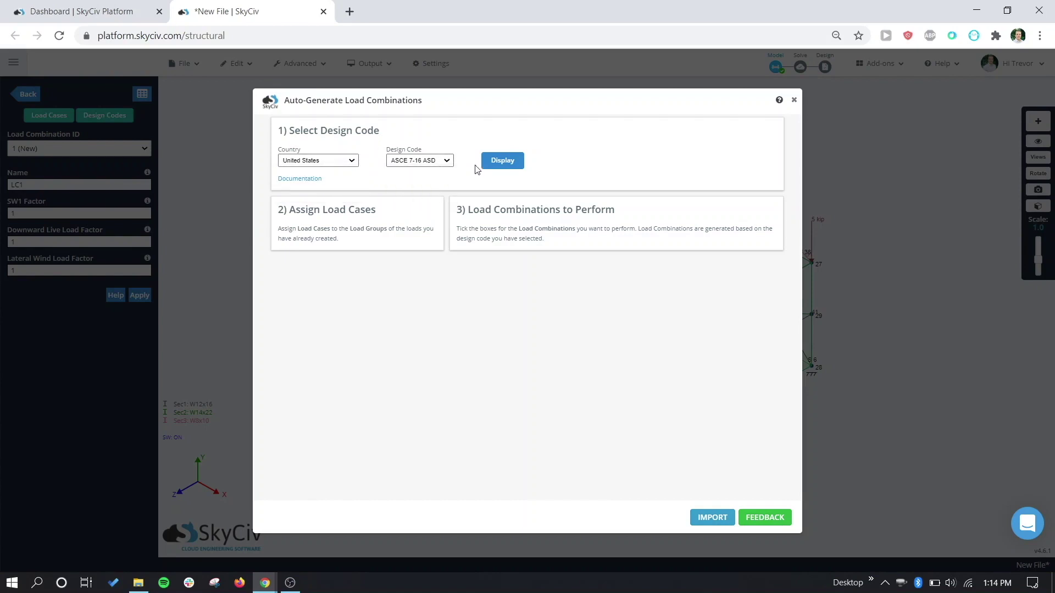
click(502, 163)
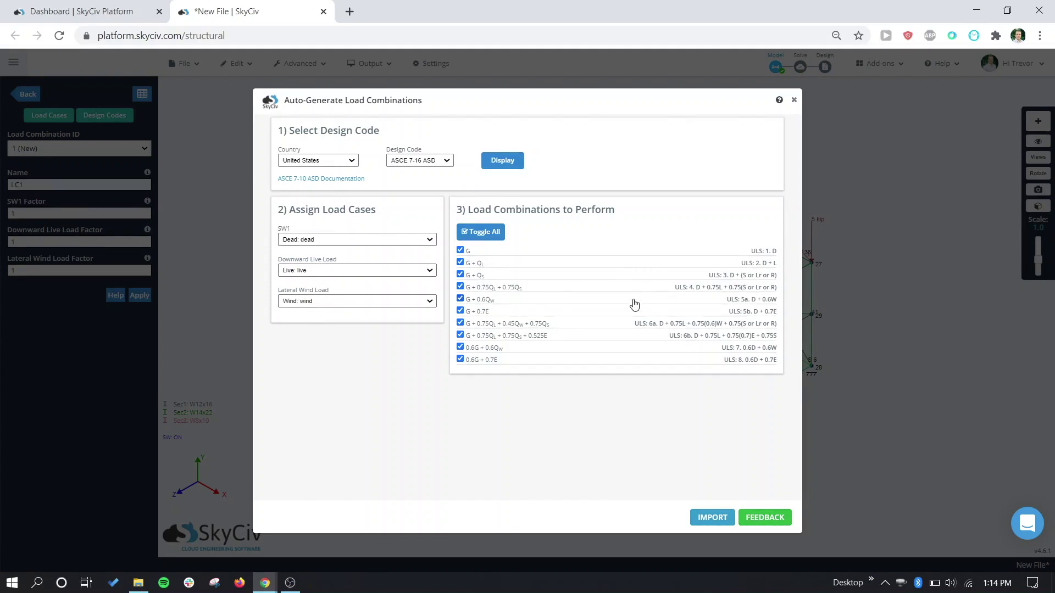
- Exclude the three earthquake (E) combinations and import the remaining seven into the model
click(495, 360)
click(488, 338)
click(483, 311)
click(698, 519)
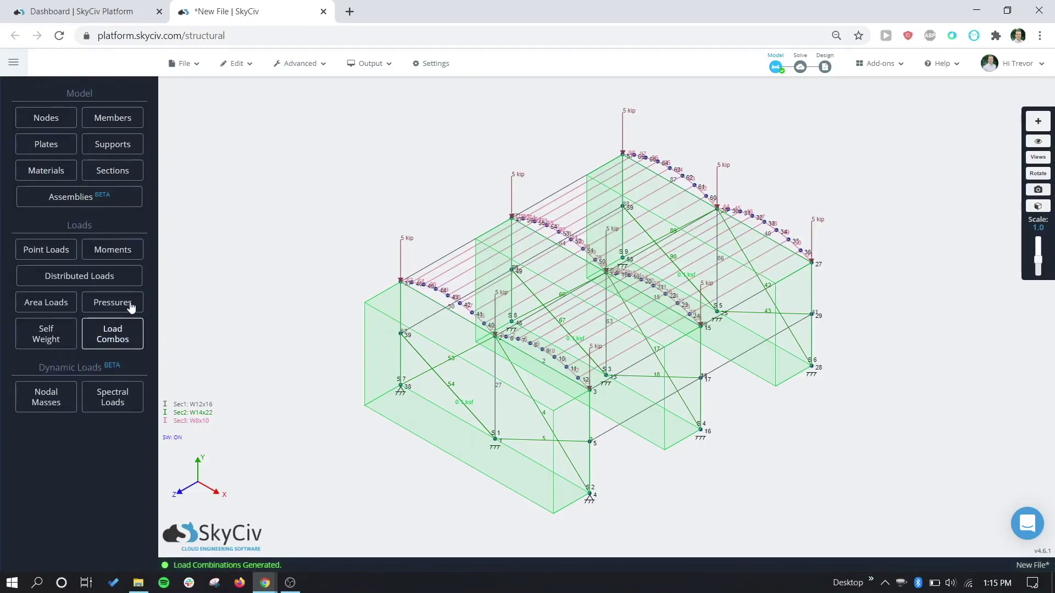
click(118, 333)
- Review the seven load combinations in the table, then bring up the Solve analysis-type options
click(142, 95)
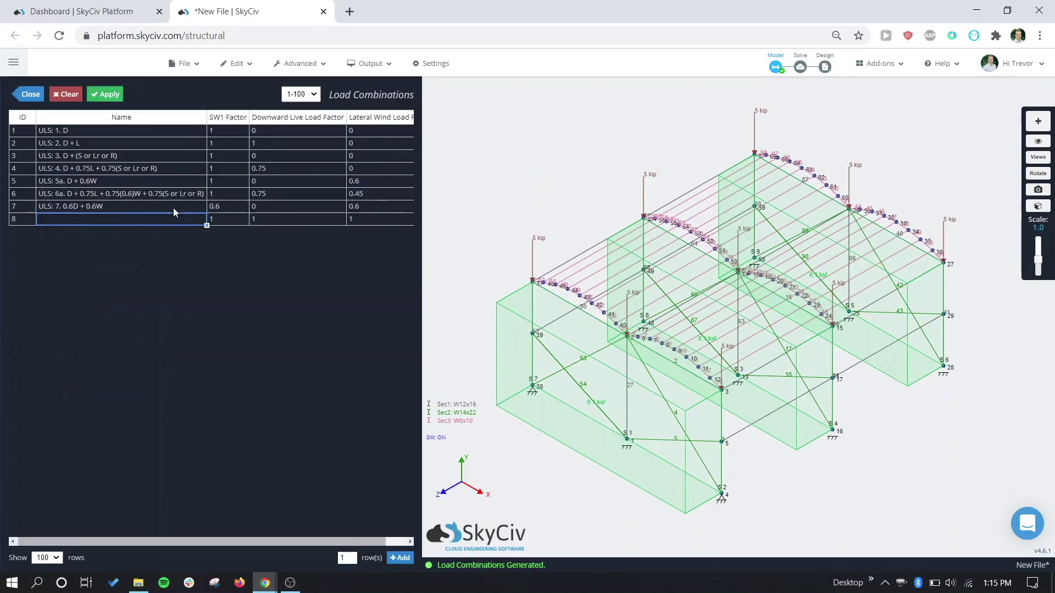
click(31, 95)
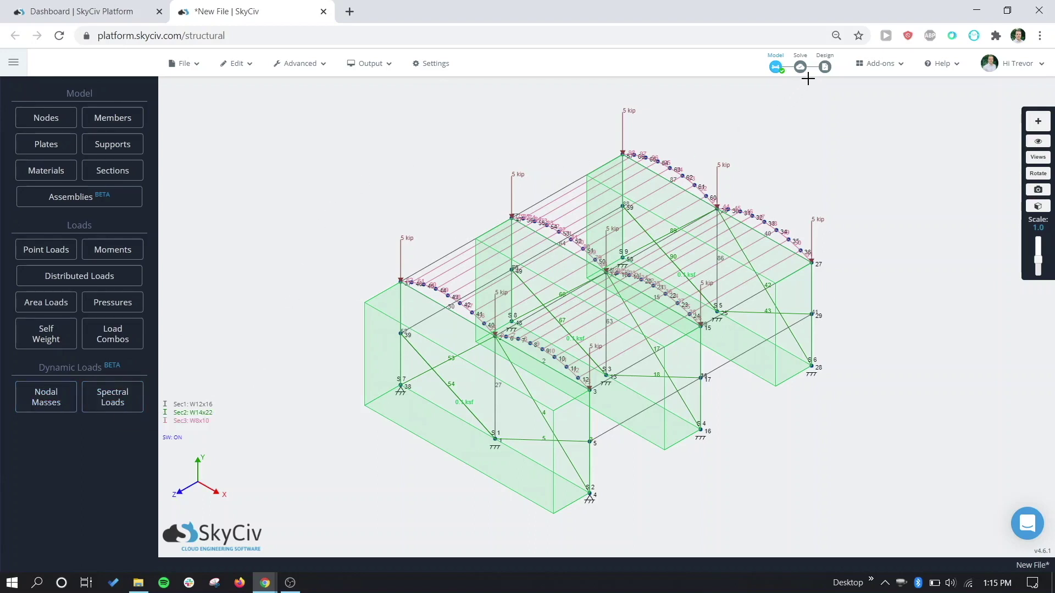
mouse_move(799, 67)
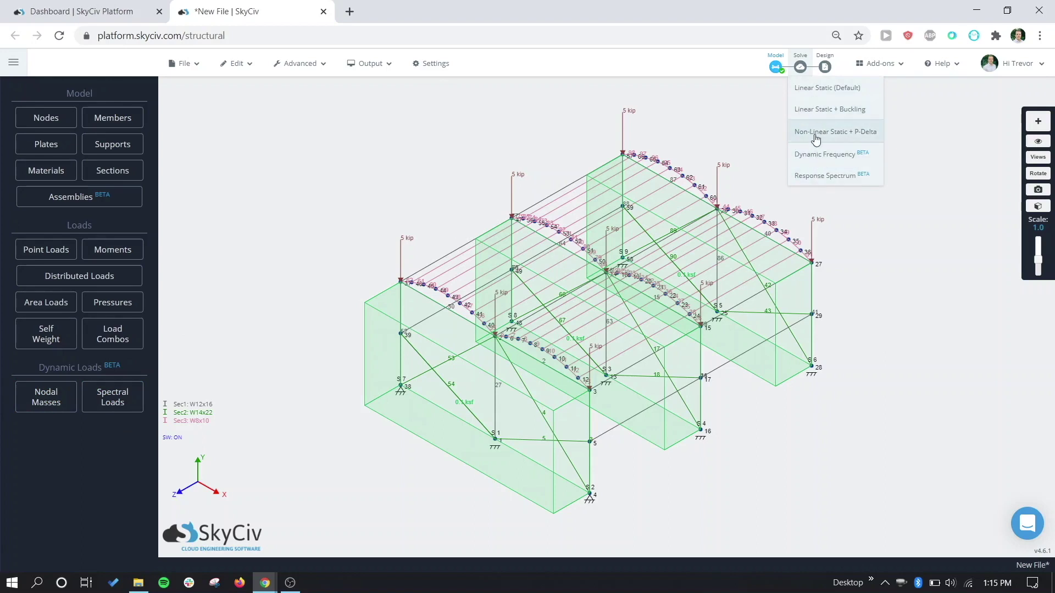
- Run a Linear Static analysis and toggle the axial force diagram on and off
click(820, 91)
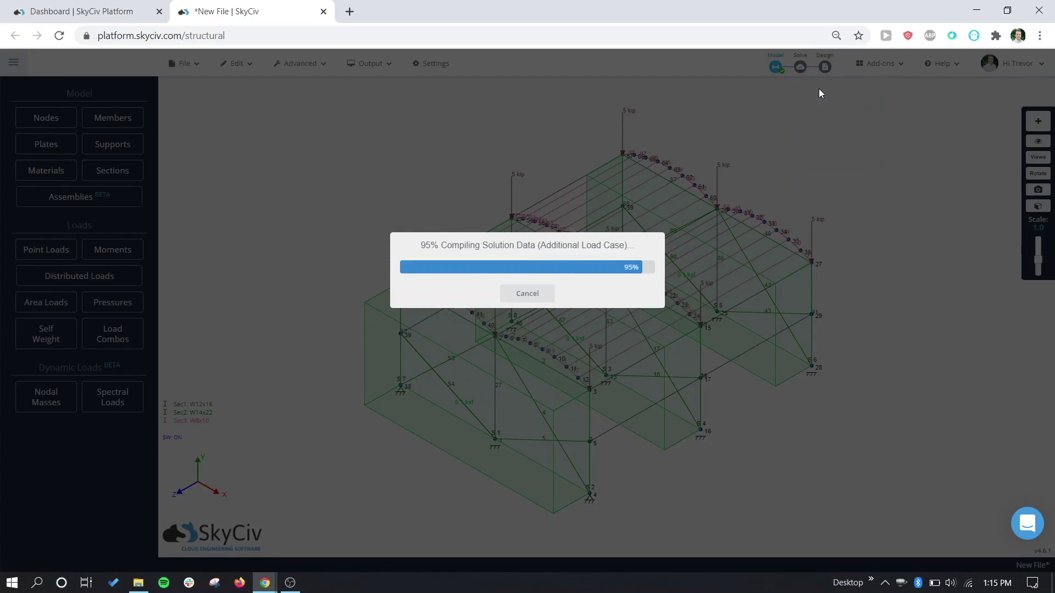
click(526, 306)
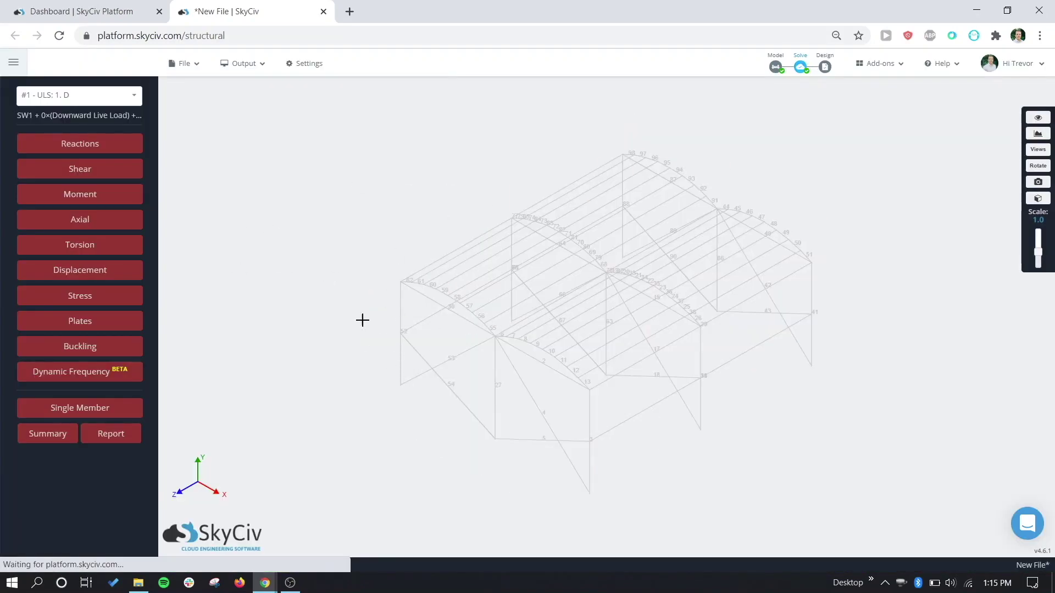
click(105, 223)
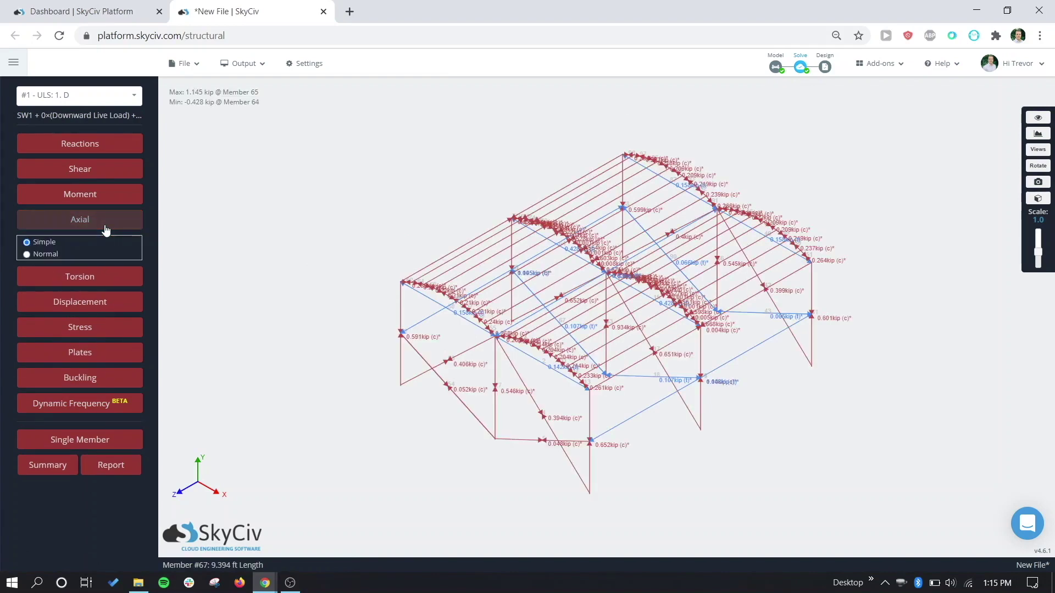
click(105, 222)
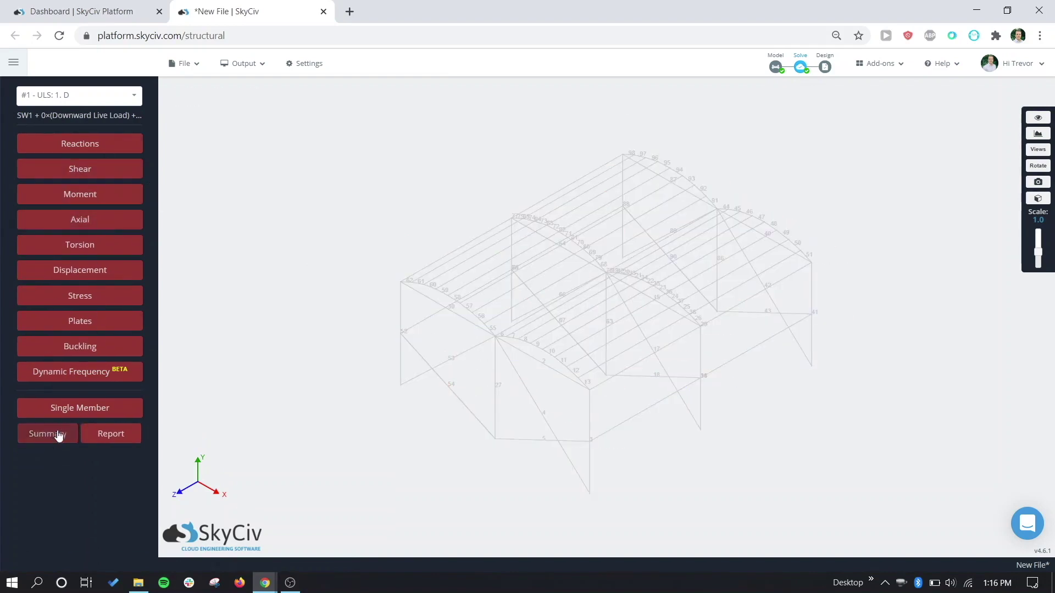
- Check the Single Member analysis and the results Summary, closing each afterwards
click(81, 411)
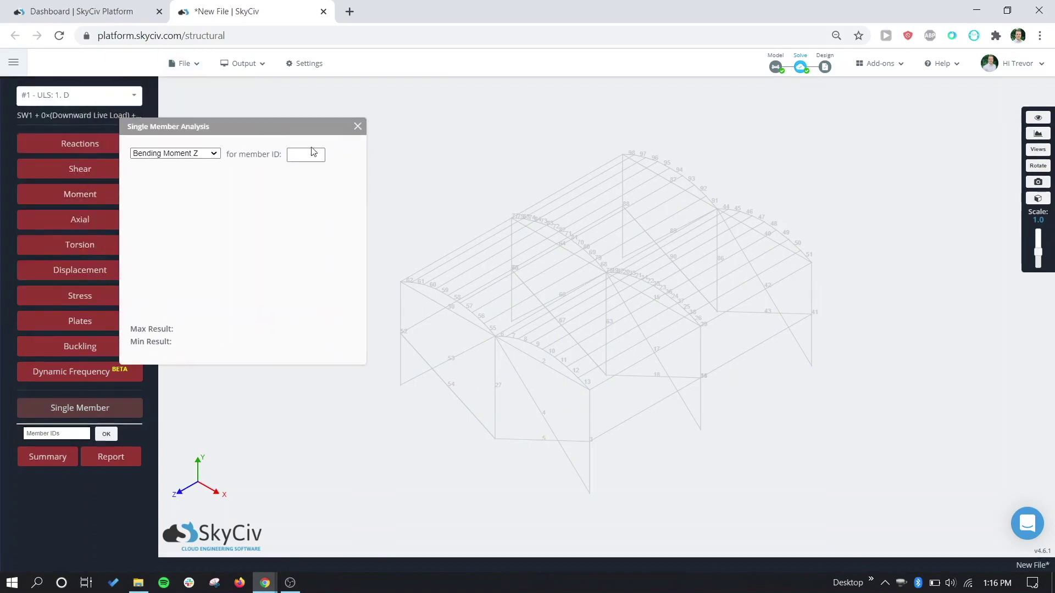
click(358, 126)
click(48, 457)
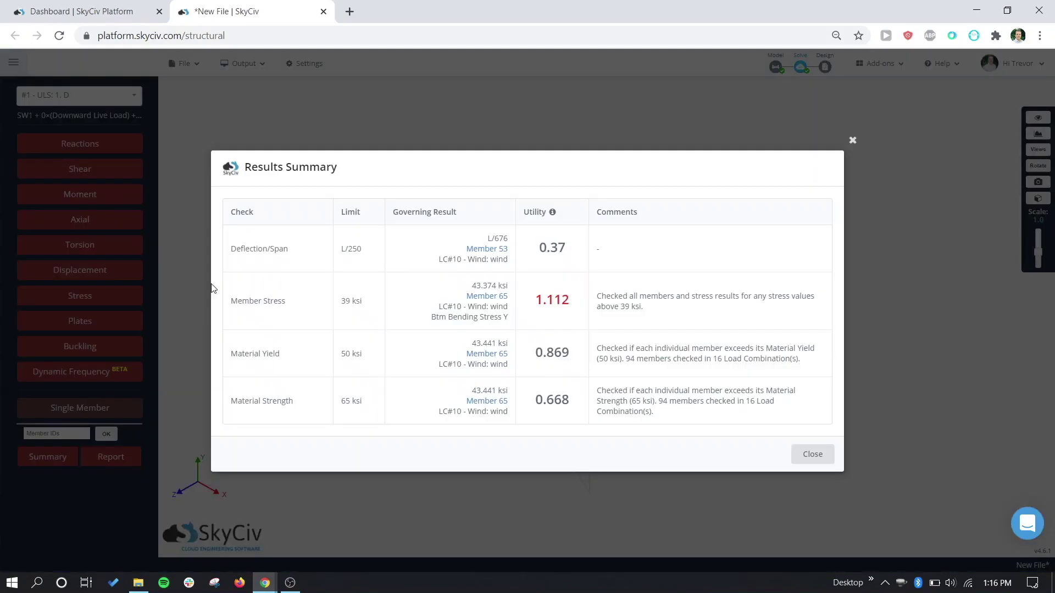
click(852, 141)
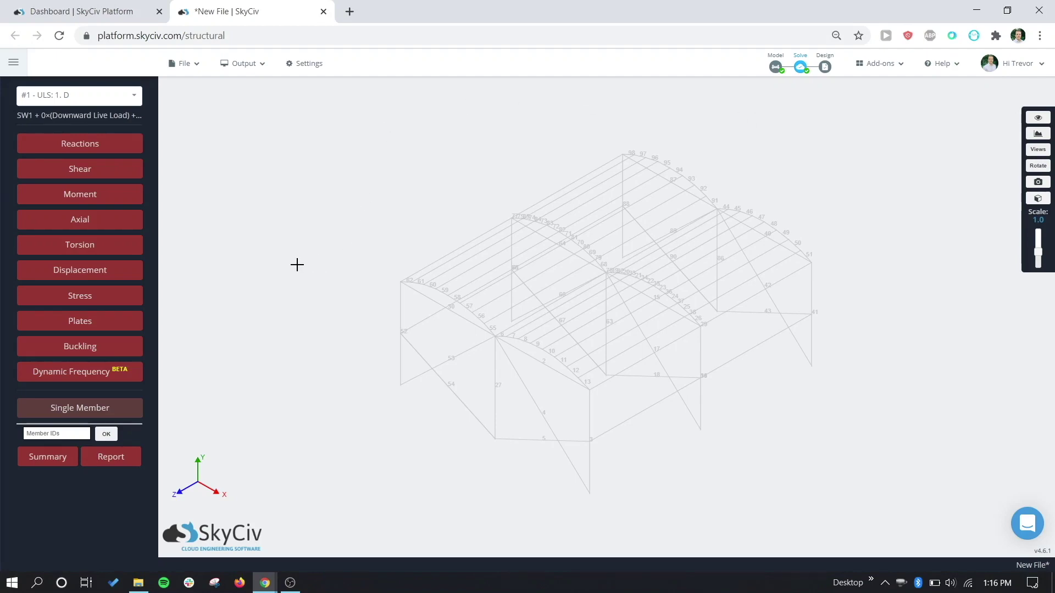
mouse_move(824, 66)
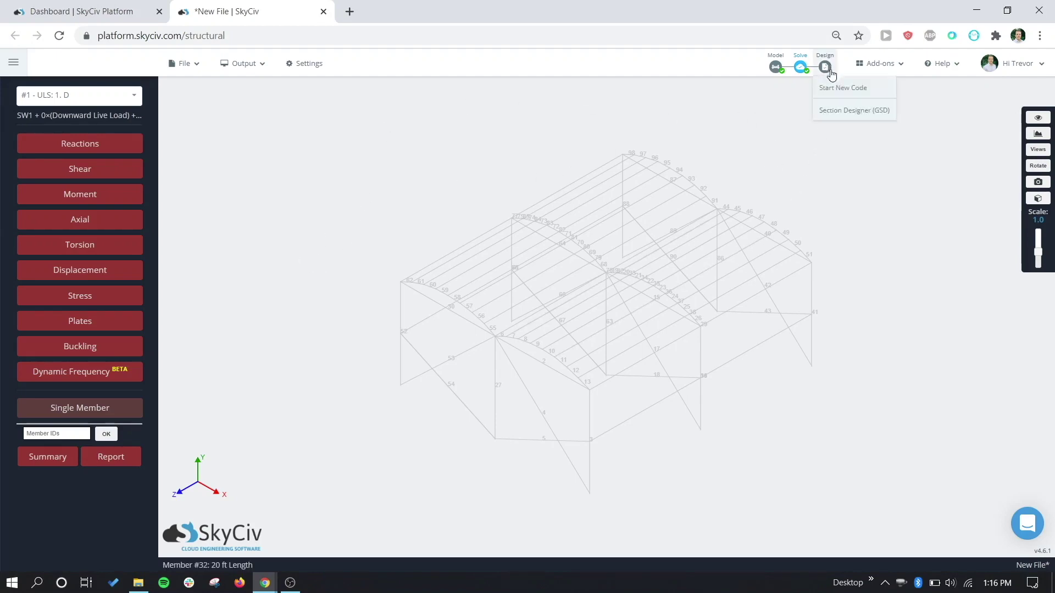
click(840, 92)
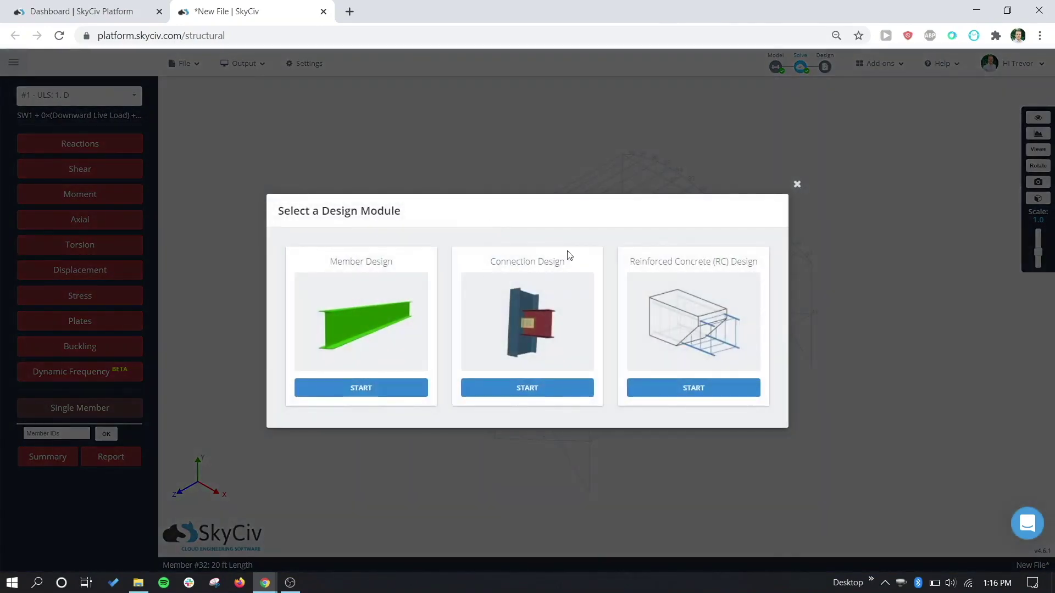
click(797, 184)
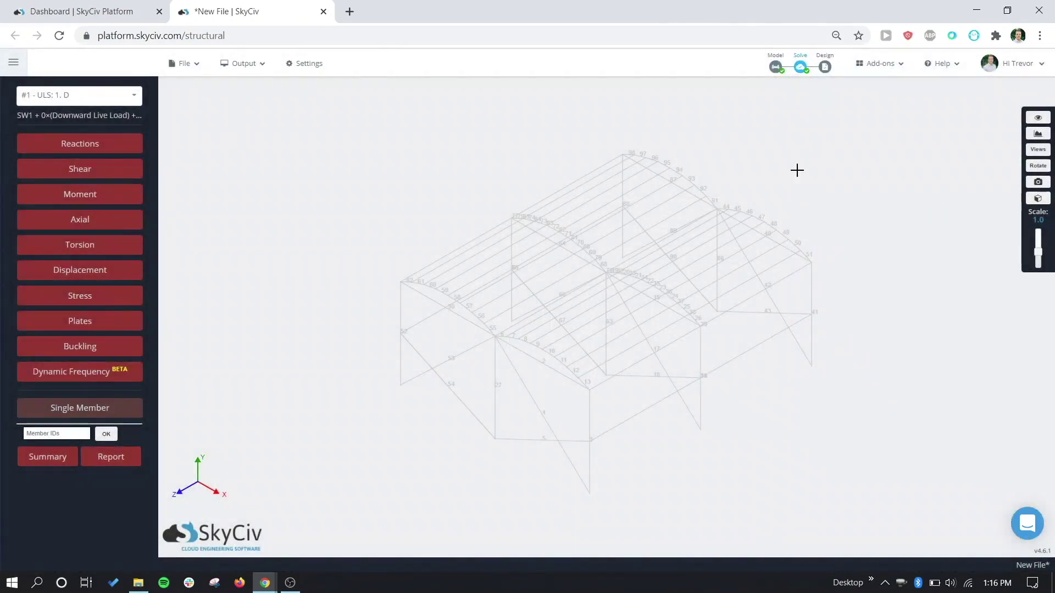